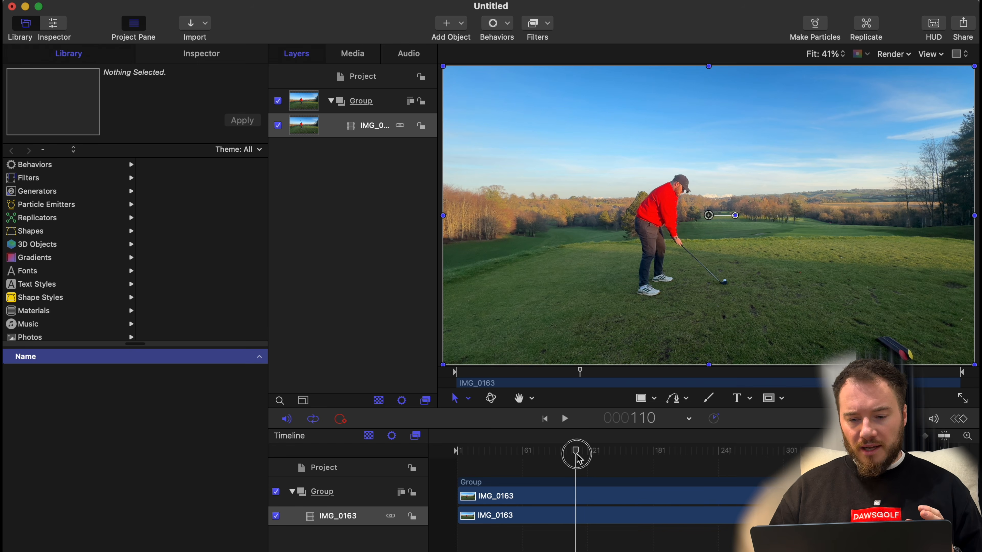
Play through the golf swing clip and step the playhead to frame 151, just before the club meets the ball.
{"action": "key", "text": "space"}
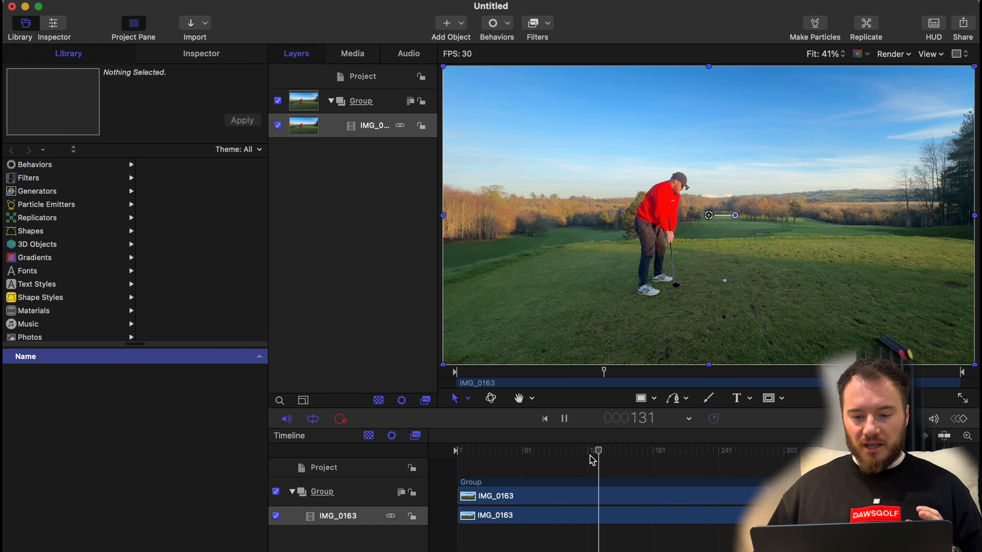
{"action": "key", "text": "space"}
{"action": "key", "text": "Right"}
{"action": "key", "text": "Right"}
{"action": "key", "text": "Right"}
{"action": "key", "text": "Right"}
{"action": "key", "text": "Right"}
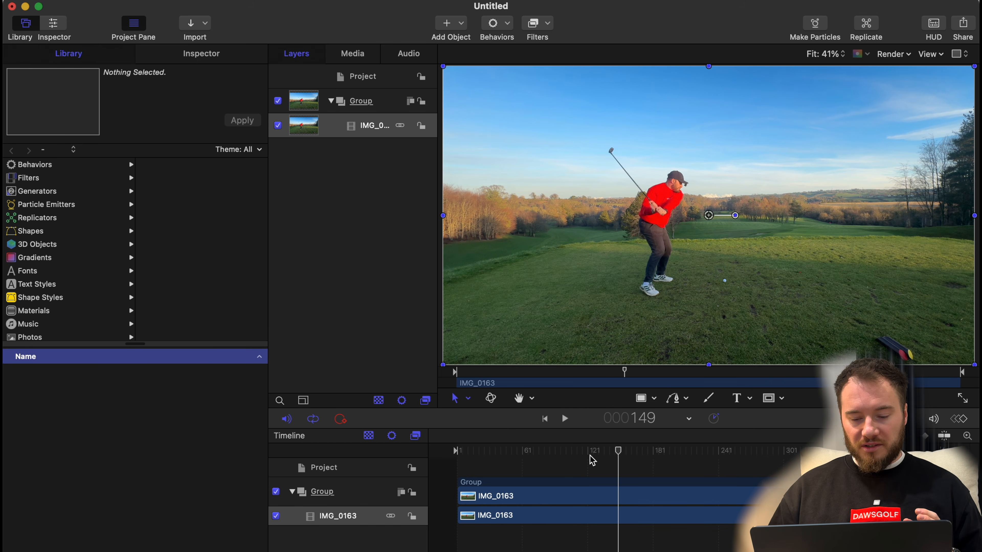
{"action": "key", "text": "Right"}
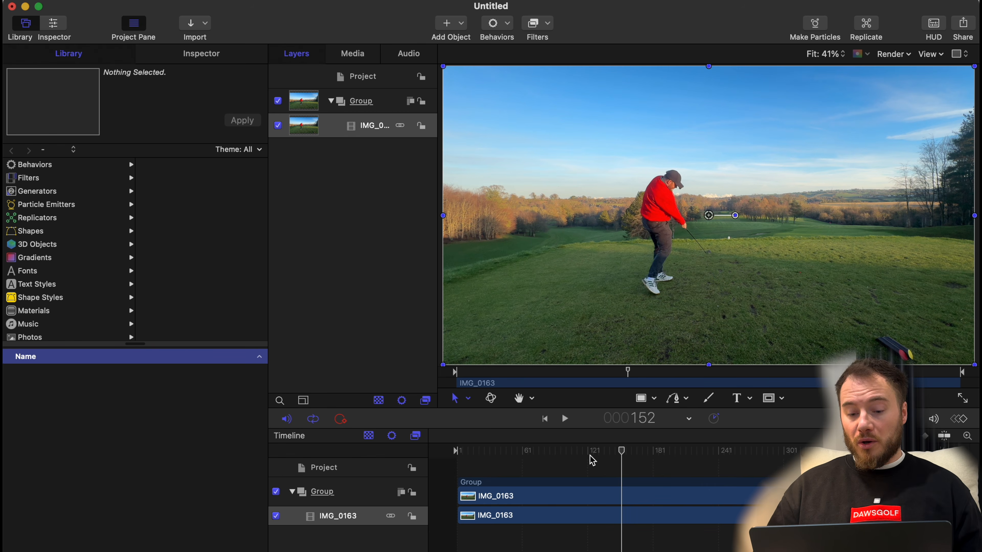
{"action": "key", "text": "Left"}
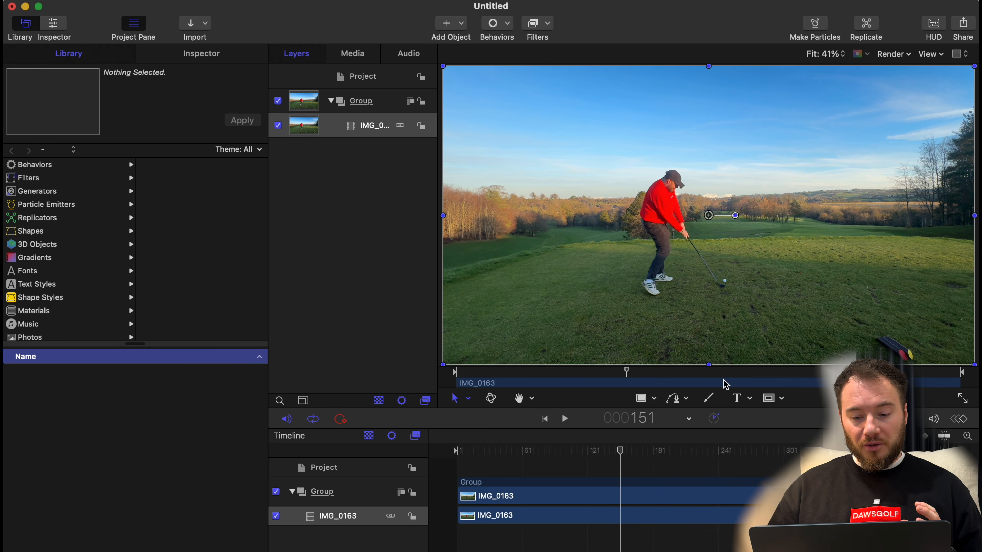
Start a B-Spline path with its first point on the golf ball at frame 151.
{"action": "left_click", "coordinate": [682, 400]}
{"action": "left_click", "coordinate": [685, 402]}
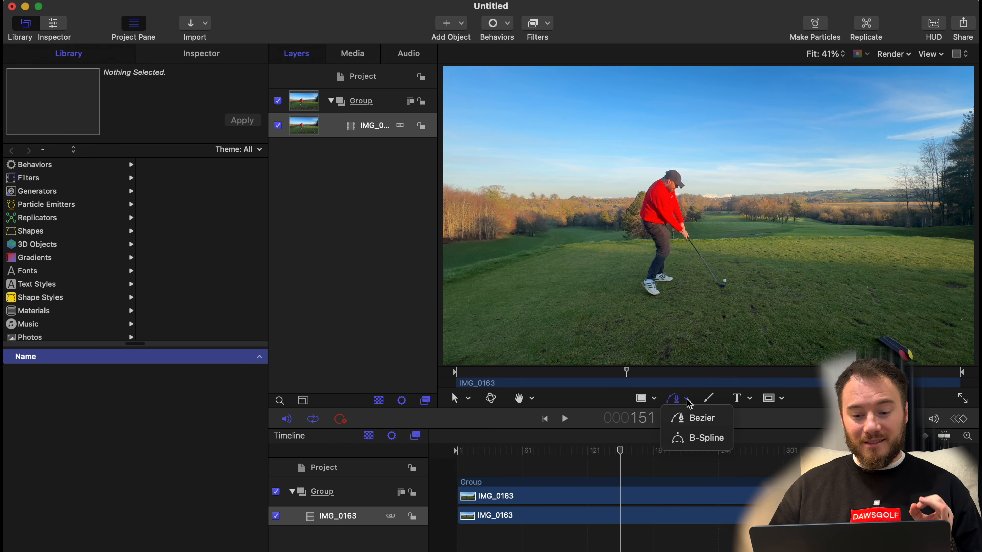
{"action": "left_click", "coordinate": [693, 436]}
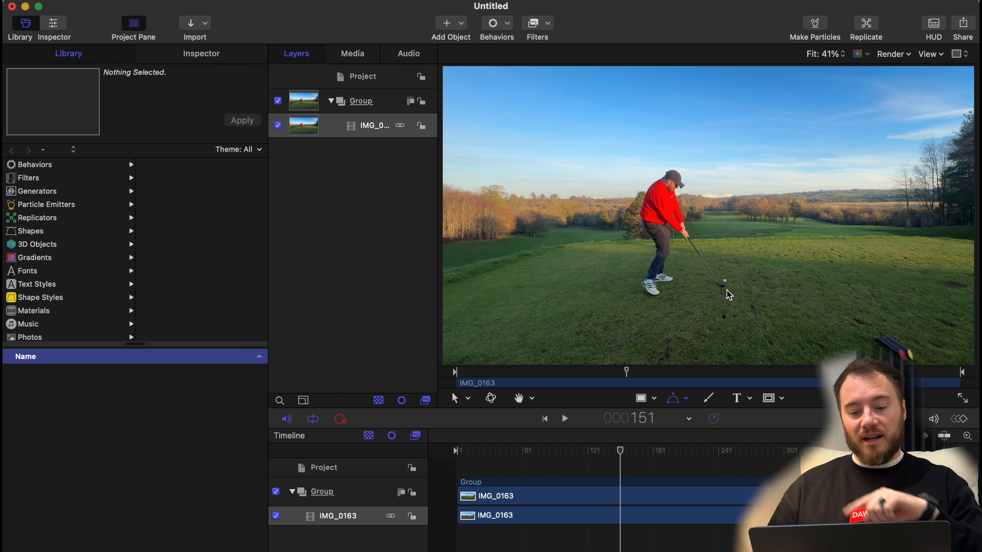
{"action": "scroll", "coordinate": [725, 286], "scroll_direction": "up", "scroll_amount": 10}
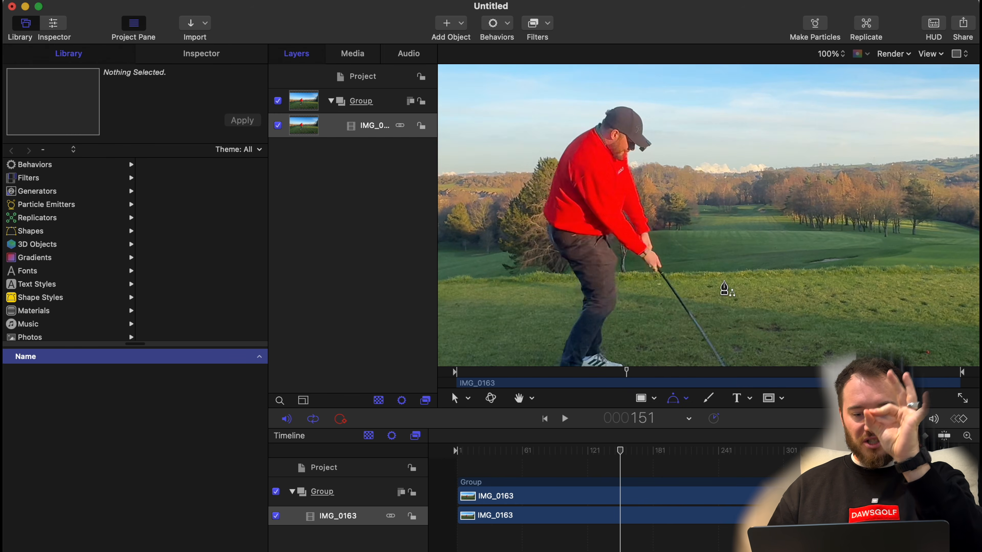
{"action": "scroll", "coordinate": [726, 288], "scroll_direction": "down", "scroll_amount": 5}
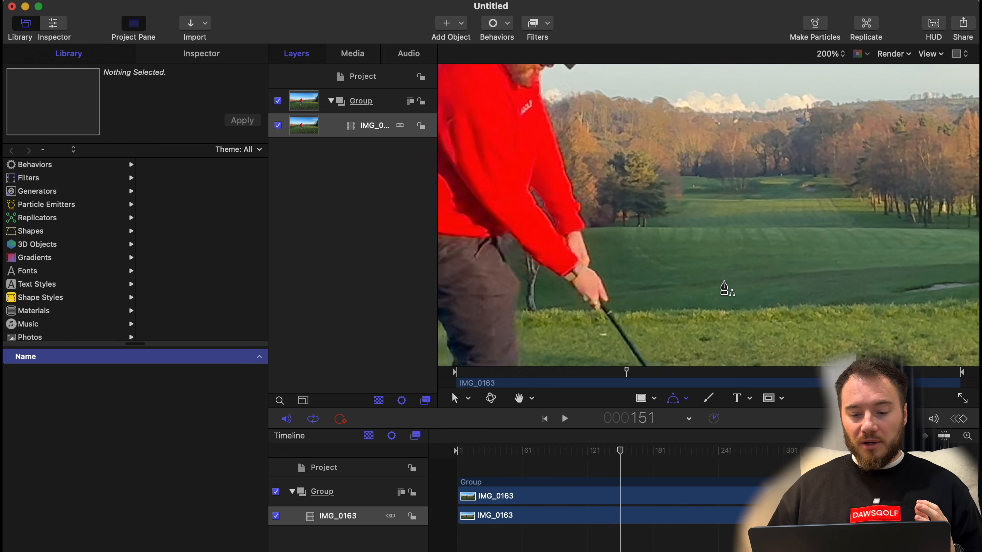
{"action": "scroll", "coordinate": [724, 288], "scroll_direction": "down", "scroll_amount": 5}
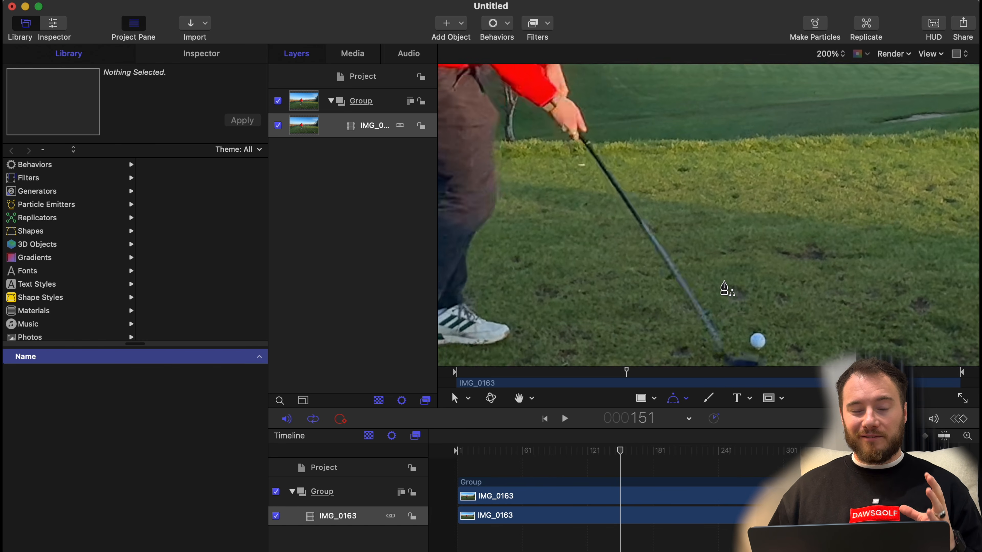
{"action": "scroll", "coordinate": [724, 288], "scroll_direction": "down", "scroll_amount": 5}
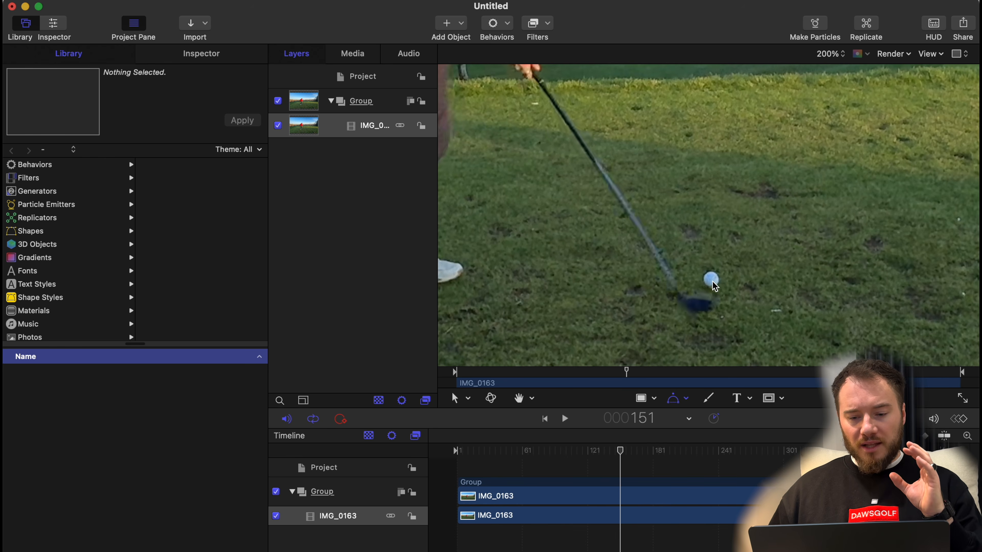
{"action": "left_click", "coordinate": [711, 280]}
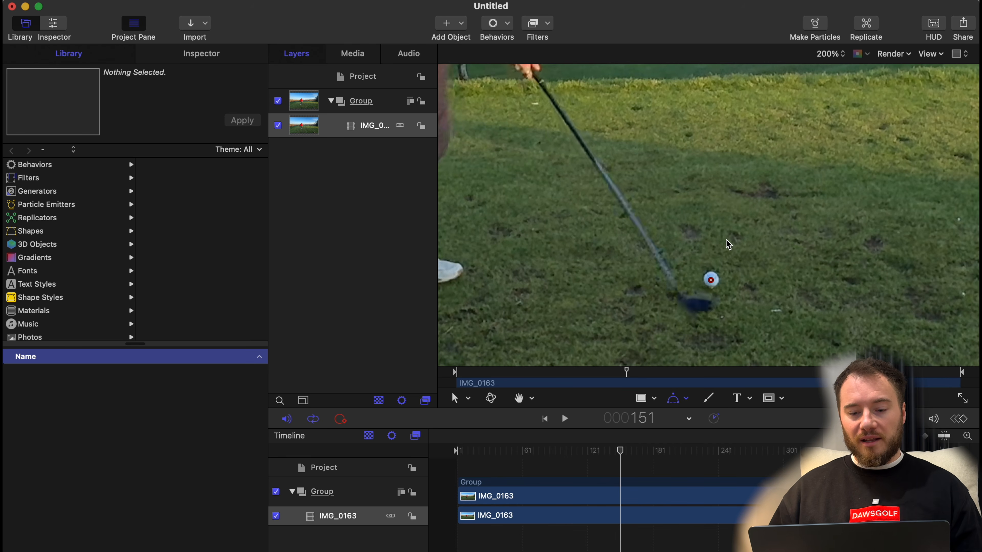
Add path points centred on the flying ball at frames 152 and 153, correcting the placement of the second.
{"action": "key", "text": "Right"}
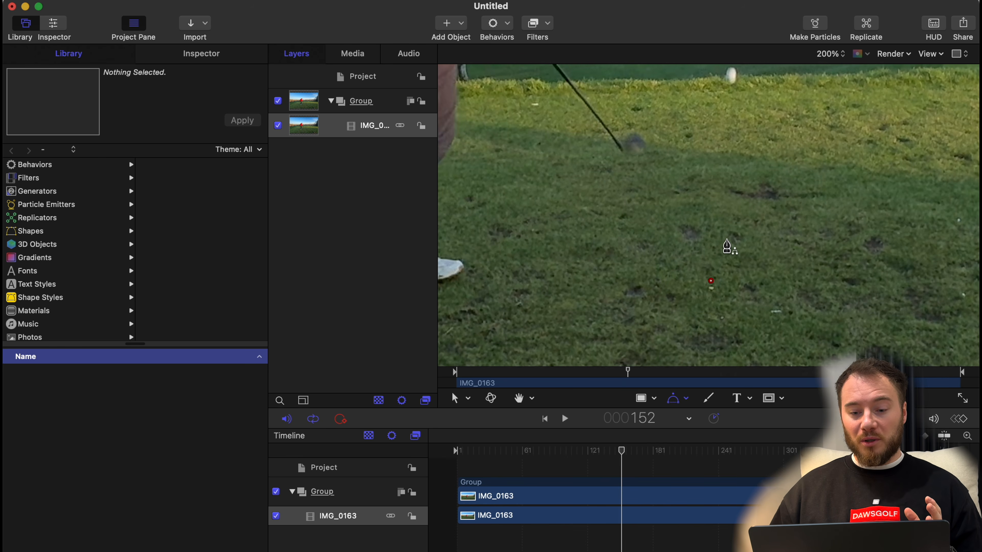
{"action": "scroll", "coordinate": [727, 247], "scroll_direction": "up", "scroll_amount": 2}
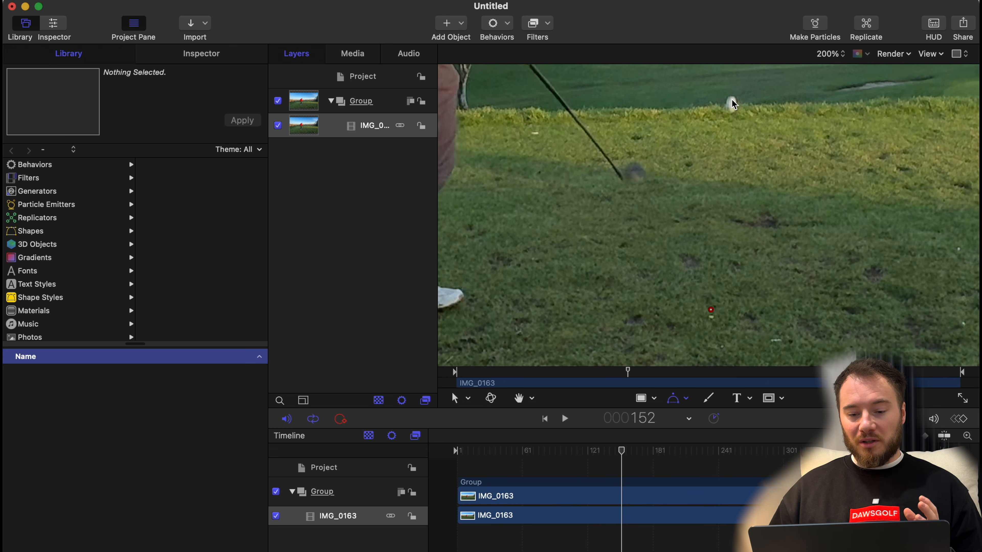
{"action": "left_click", "coordinate": [730, 105]}
{"action": "key", "text": "Right"}
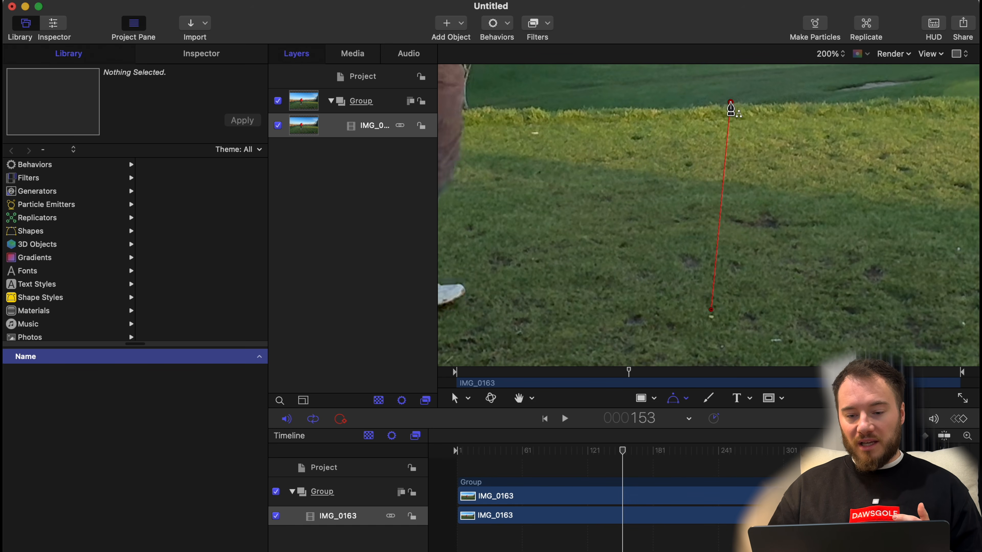
{"action": "scroll", "coordinate": [731, 111], "scroll_direction": "up", "scroll_amount": 3}
{"action": "scroll", "coordinate": [731, 110], "scroll_direction": "up", "scroll_amount": 10}
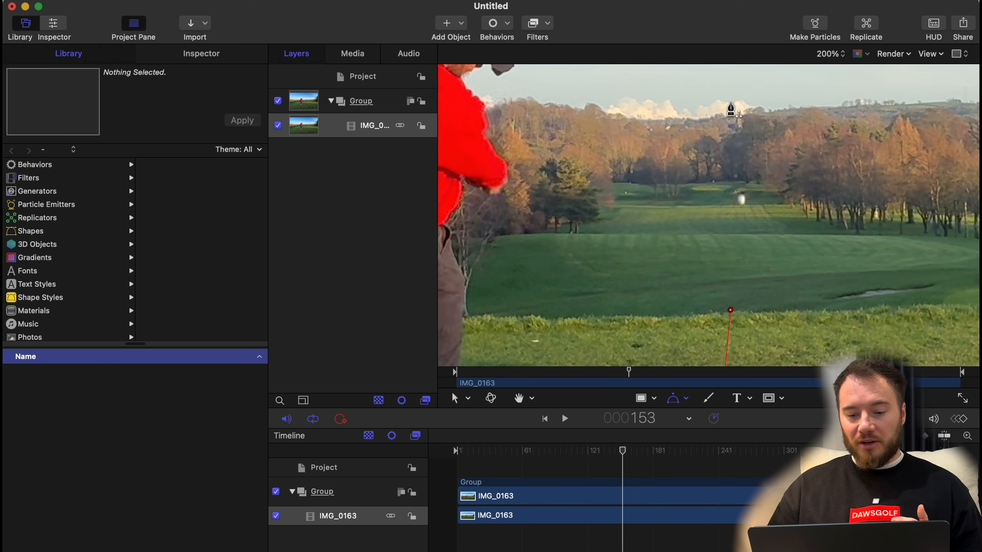
{"action": "left_click", "coordinate": [741, 216]}
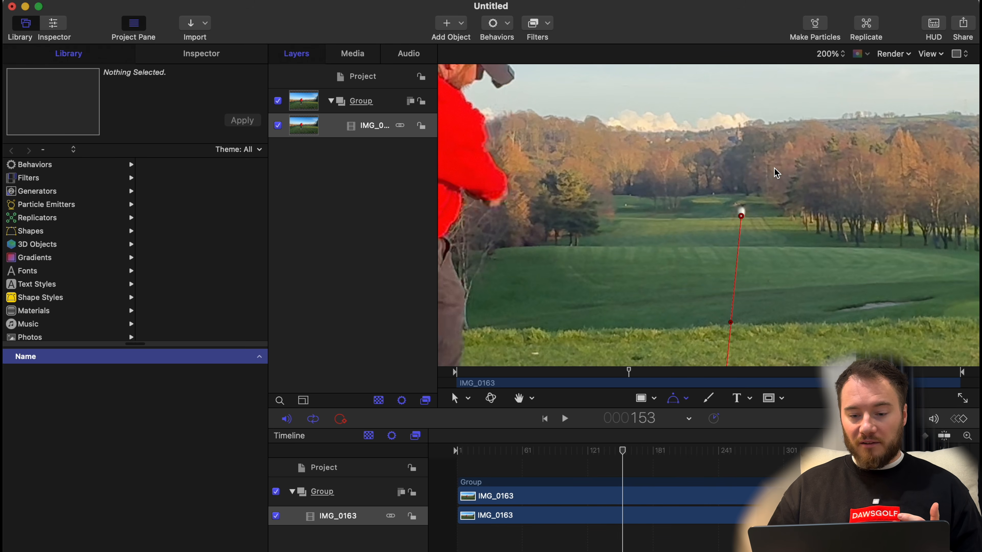
{"action": "key", "text": "super+z"}
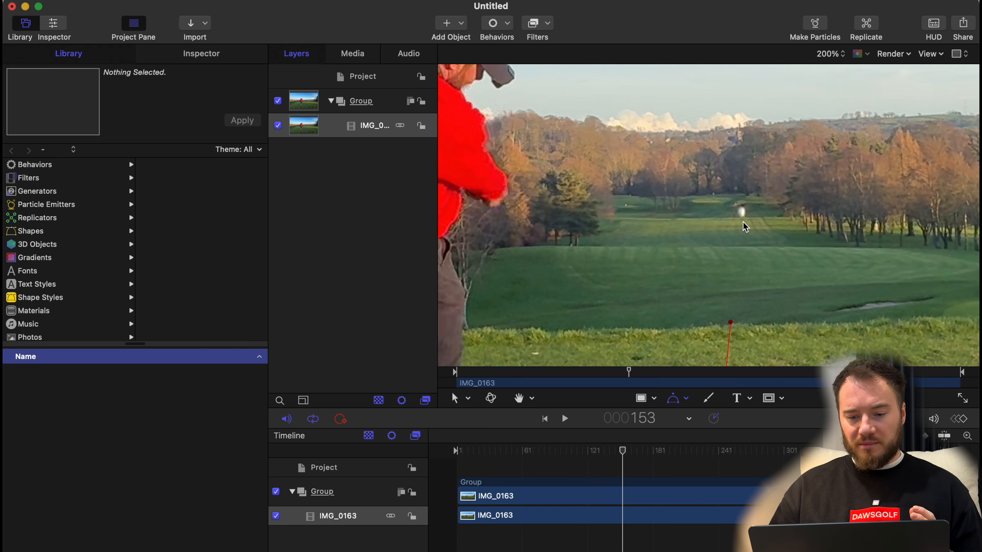
{"action": "left_click", "coordinate": [740, 212]}
Continue the path with points on the ball at frames 154, 155 and 156, up into the sky.
{"action": "key", "text": "Right"}
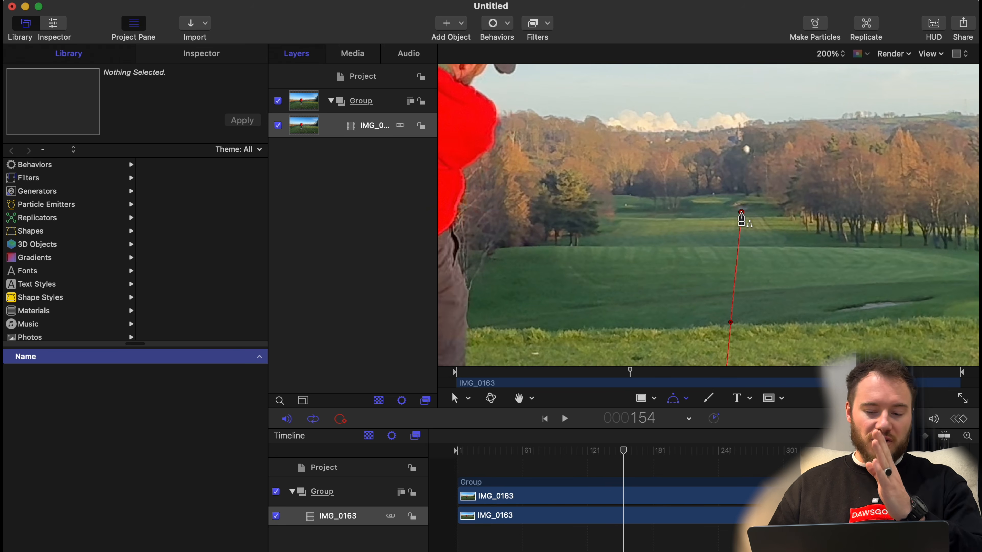
{"action": "left_click", "coordinate": [747, 149]}
{"action": "key", "text": "Right"}
{"action": "left_click", "coordinate": [749, 110]}
{"action": "key", "text": "Right"}
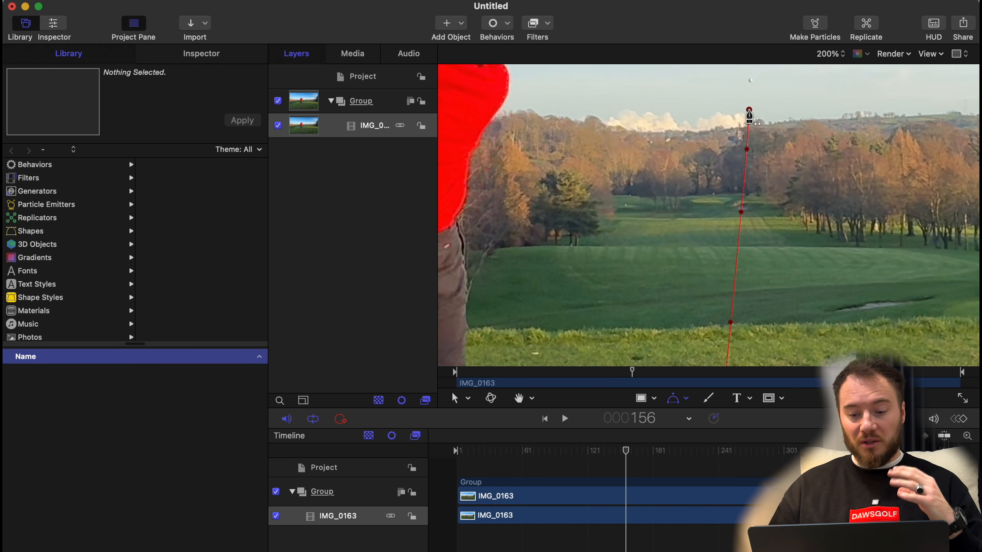
{"action": "left_click", "coordinate": [750, 80]}
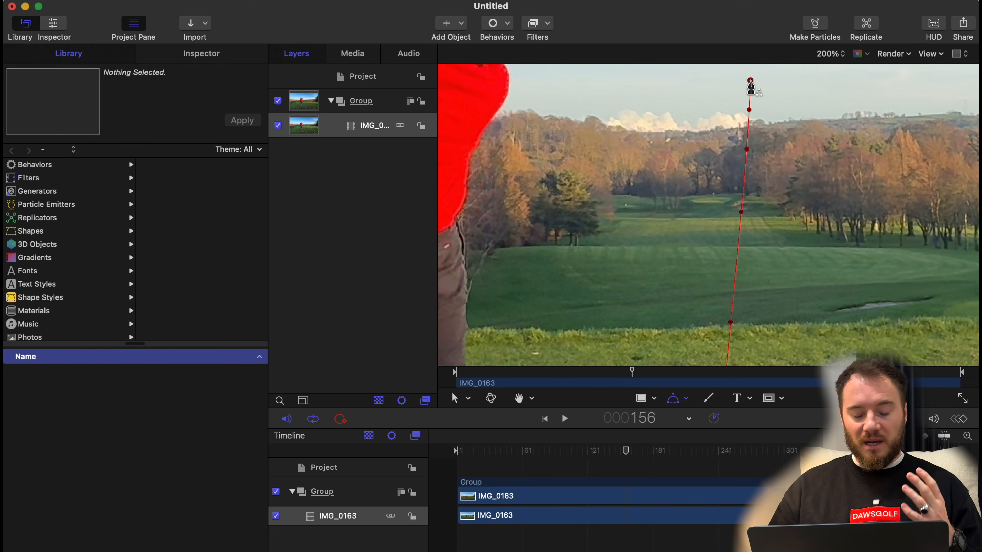
Extend the path with points on the small ball at frames 157, 158 and 160.
{"action": "key", "text": "Right"}
{"action": "scroll", "coordinate": [750, 86], "scroll_direction": "up", "scroll_amount": 5}
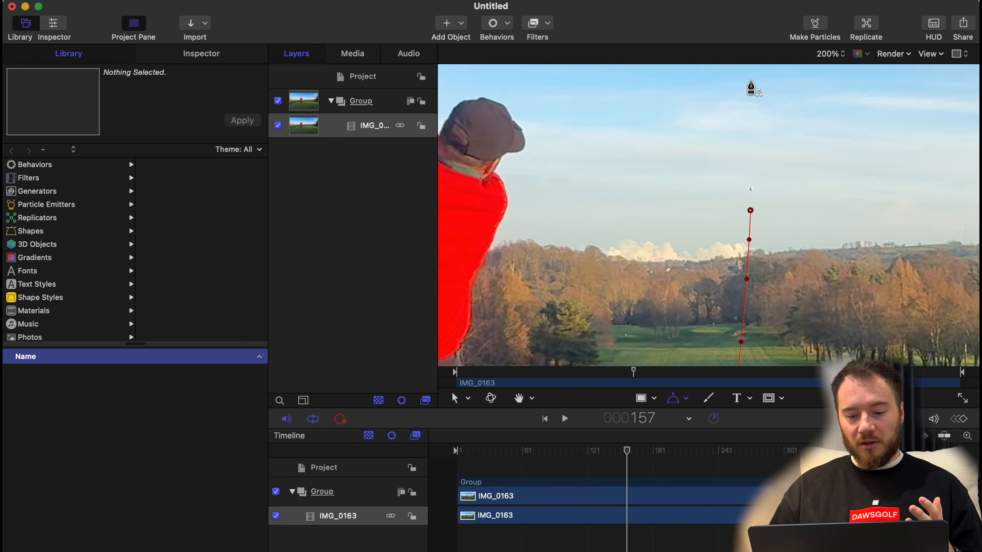
{"action": "key", "text": "super+equal"}
{"action": "left_click", "coordinate": [793, 163]}
{"action": "key", "text": "Right"}
{"action": "left_click", "coordinate": [794, 131]}
{"action": "key", "text": "Right"}
{"action": "key", "text": "Right"}
{"action": "left_click", "coordinate": [794, 84]}
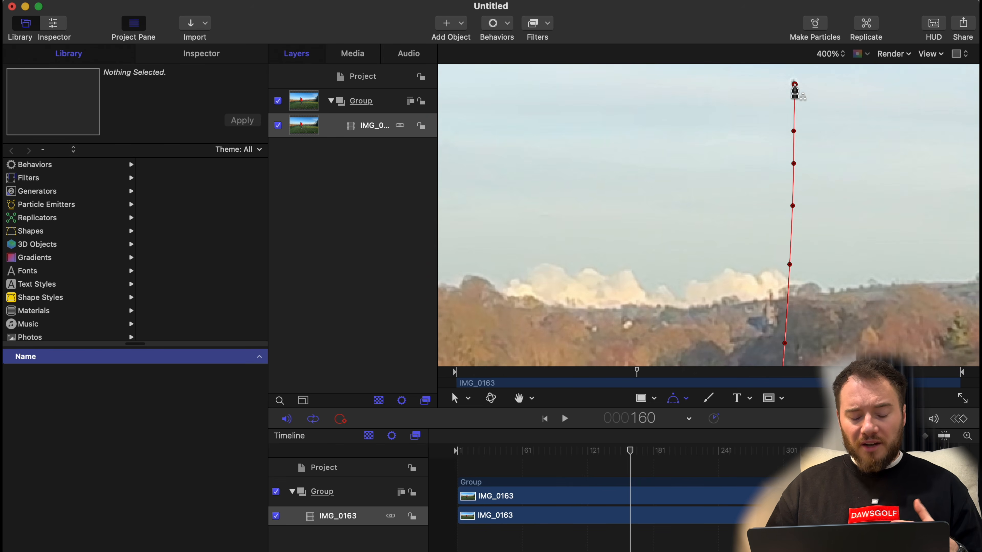
Add two more path points on the climbing ball, spaced several frames apart after frame 160.
{"action": "key", "text": "Right"}
{"action": "scroll", "coordinate": [794, 86], "scroll_direction": "up", "scroll_amount": 6}
{"action": "key", "text": "Right"}
{"action": "key", "text": "Right"}
{"action": "key", "text": "Right"}
{"action": "left_click", "coordinate": [790, 198]}
{"action": "key", "text": "Right"}
{"action": "key", "text": "Right"}
{"action": "key", "text": "Right"}
{"action": "key", "text": "Right"}
{"action": "key", "text": "Right"}
{"action": "left_click", "coordinate": [785, 160]}
Follow the ball frame by frame past frame 175 and add a point at the peak of its flight.
{"action": "key", "text": "Right"}
{"action": "key", "text": "Right"}
{"action": "key", "text": "Right"}
{"action": "key", "text": "Right"}
{"action": "key", "text": "Right"}
{"action": "key", "text": "Right"}
{"action": "key", "text": "super+equal"}
{"action": "scroll", "coordinate": [754, 148], "scroll_direction": "up", "scroll_amount": 5}
{"action": "key", "text": "Left"}
{"action": "key", "text": "Left"}
{"action": "key", "text": "Left"}
{"action": "key", "text": "Left"}
{"action": "key", "text": "Left"}
{"action": "key", "text": "Left"}
{"action": "key", "text": "Left"}
{"action": "key", "text": "Right"}
{"action": "key", "text": "Right"}
{"action": "key", "text": "Right"}
{"action": "key", "text": "Right"}
{"action": "key", "text": "Right"}
{"action": "key", "text": "Right"}
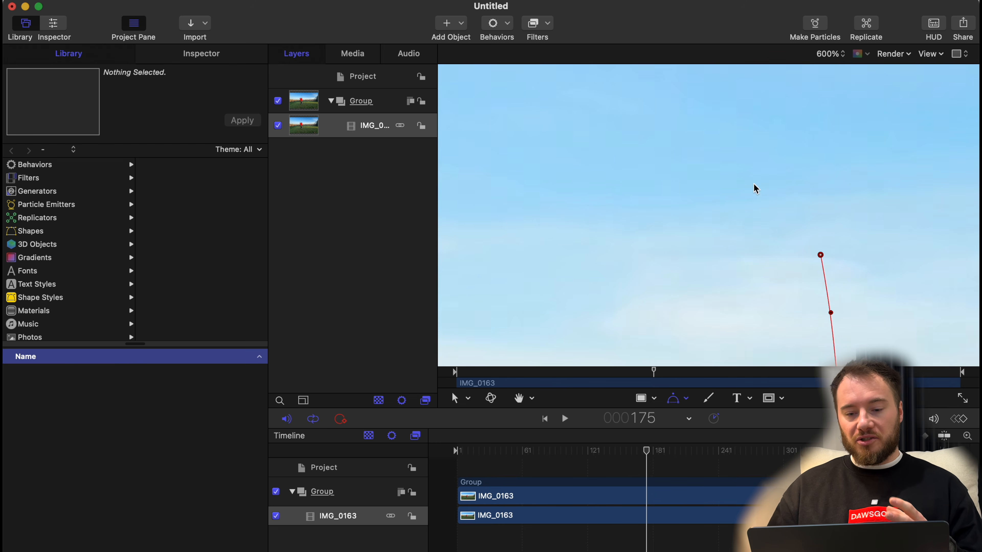
{"action": "key", "text": "Right"}
{"action": "key", "text": "Right"}
{"action": "key", "text": "Right"}
{"action": "scroll", "coordinate": [801, 201], "scroll_direction": "down", "scroll_amount": 2}
At frame 398, place the path's landing point on the fairway beside the dark trees.
{"action": "key", "text": "shift+z"}
{"action": "key", "text": "space"}
{"action": "key", "text": "space"}
{"action": "key", "text": "super+equal"}
{"action": "key", "text": "super+equal"}
{"action": "key", "text": "super+equal"}
{"action": "scroll", "coordinate": [675, 268], "scroll_direction": "down", "scroll_amount": 5}
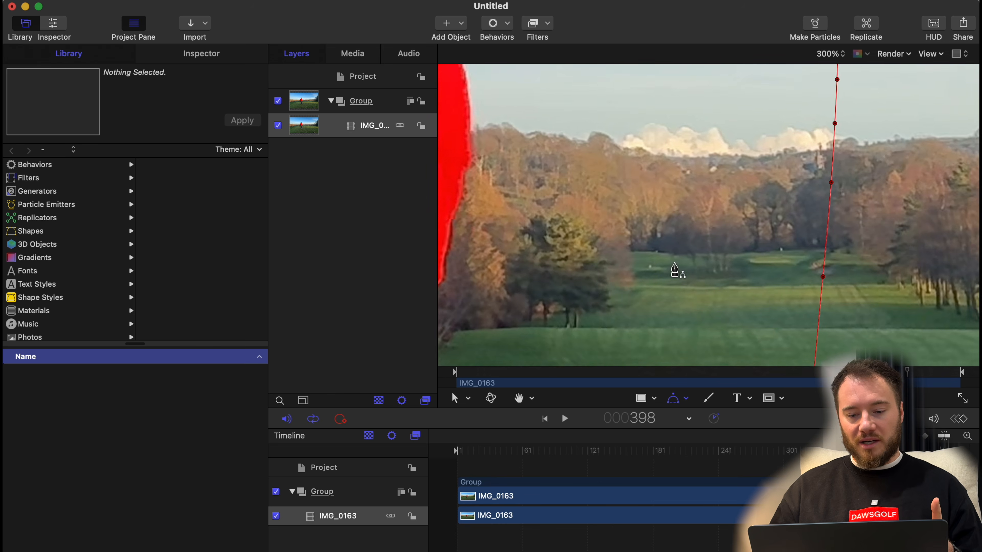
{"action": "left_click", "coordinate": [612, 305]}
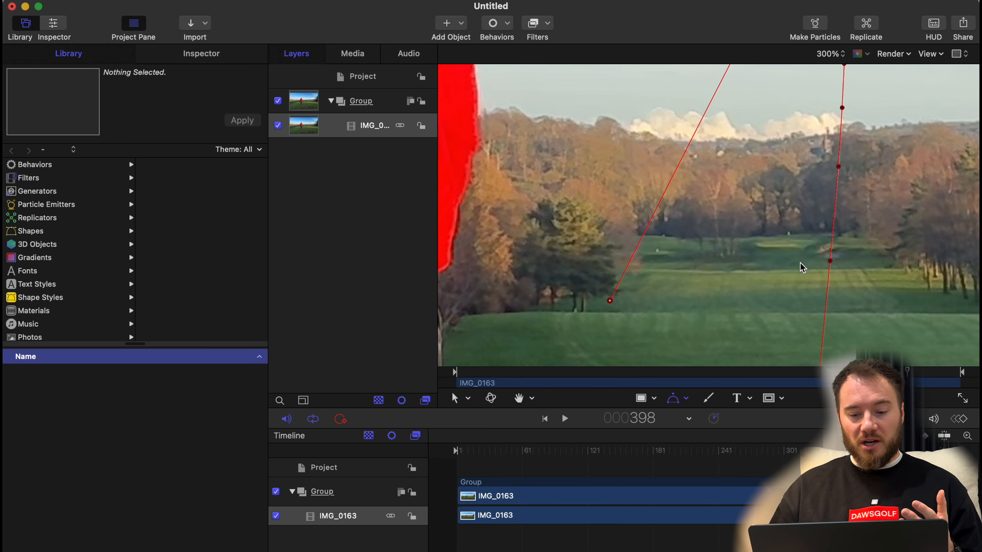
Insert a point midway along the descending segment and move it up and outward to round the curve.
{"action": "scroll", "coordinate": [800, 271], "scroll_direction": "down", "scroll_amount": 2}
{"action": "scroll", "coordinate": [812, 258], "scroll_direction": "down", "scroll_amount": 2}
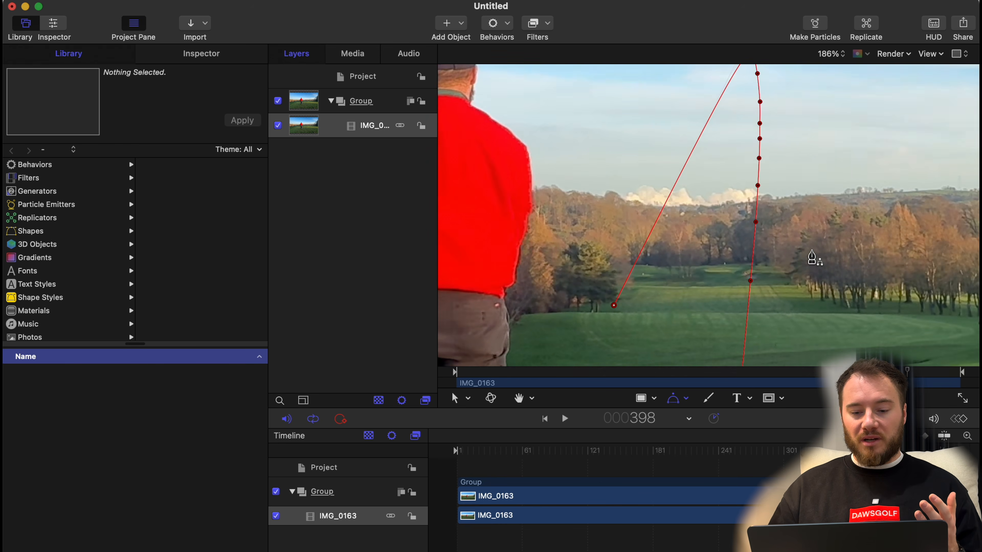
{"action": "scroll", "coordinate": [812, 258], "scroll_direction": "down", "scroll_amount": 2}
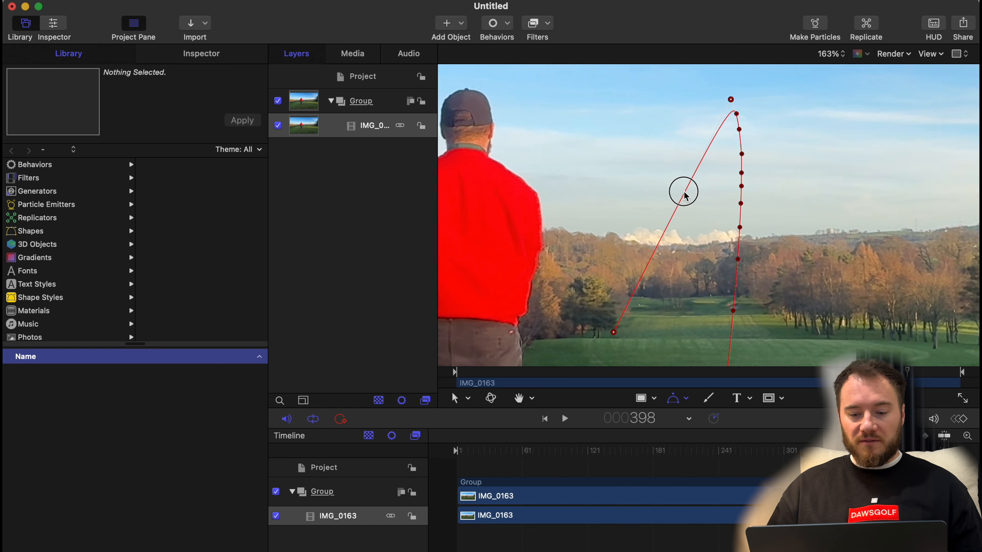
{"action": "right_click", "coordinate": [685, 195]}
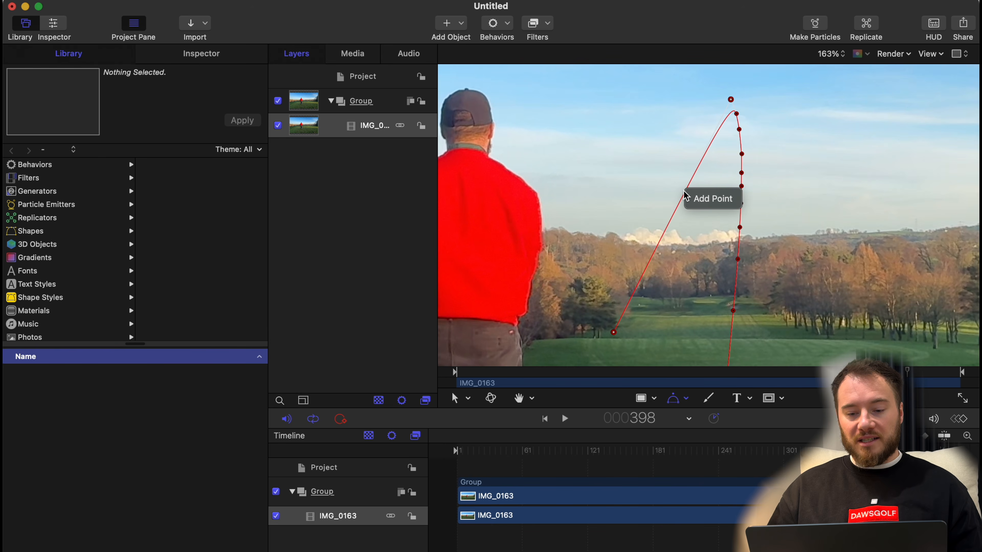
{"action": "left_click", "coordinate": [694, 198]}
{"action": "left_click_drag", "start_coordinate": [684, 195], "coordinate": [667, 162]}
Finish the B-Spline shape and turn off its fill so only the outline is drawn.
{"action": "scroll", "coordinate": [796, 156], "scroll_direction": "down", "scroll_amount": 6}
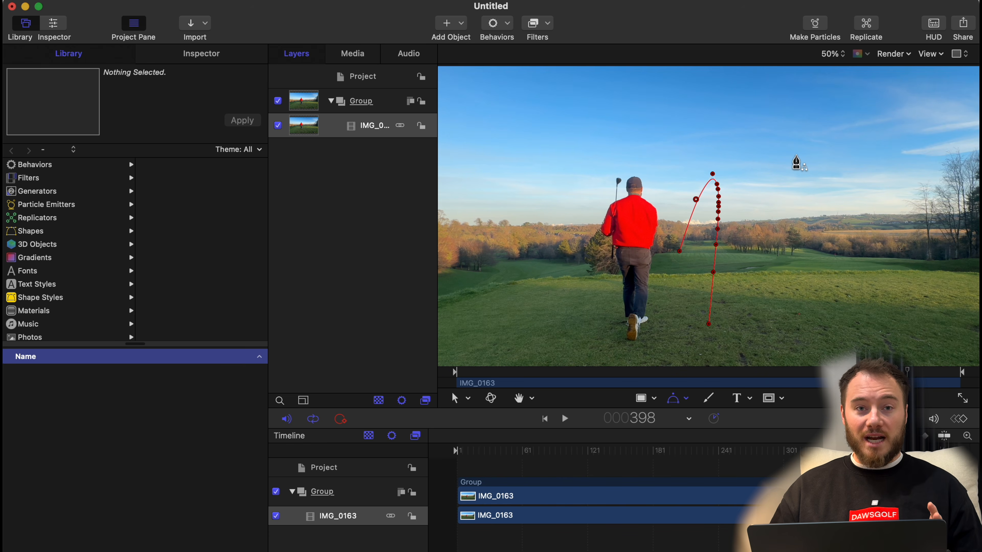
{"action": "key", "text": "c"}
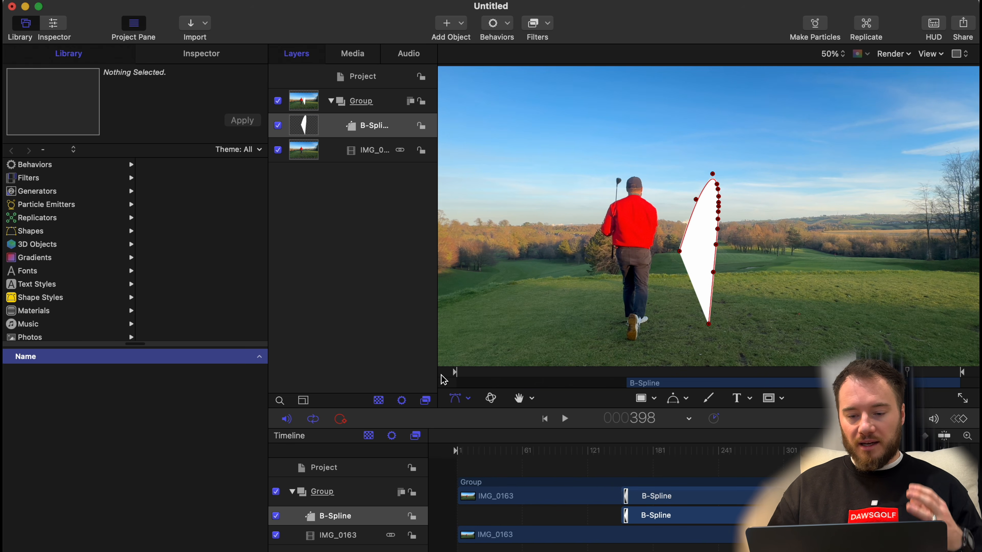
{"action": "left_click", "coordinate": [209, 58]}
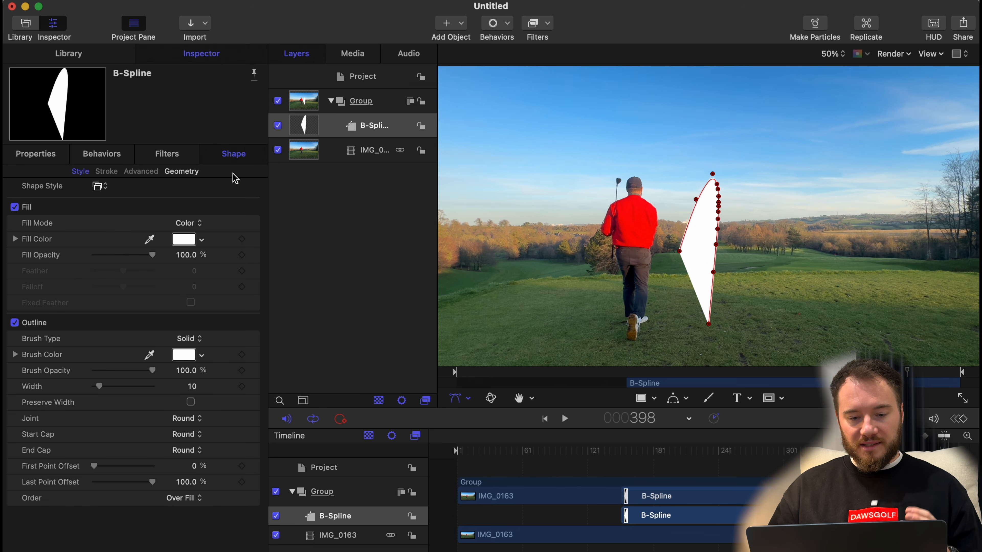
{"action": "left_click", "coordinate": [185, 225]}
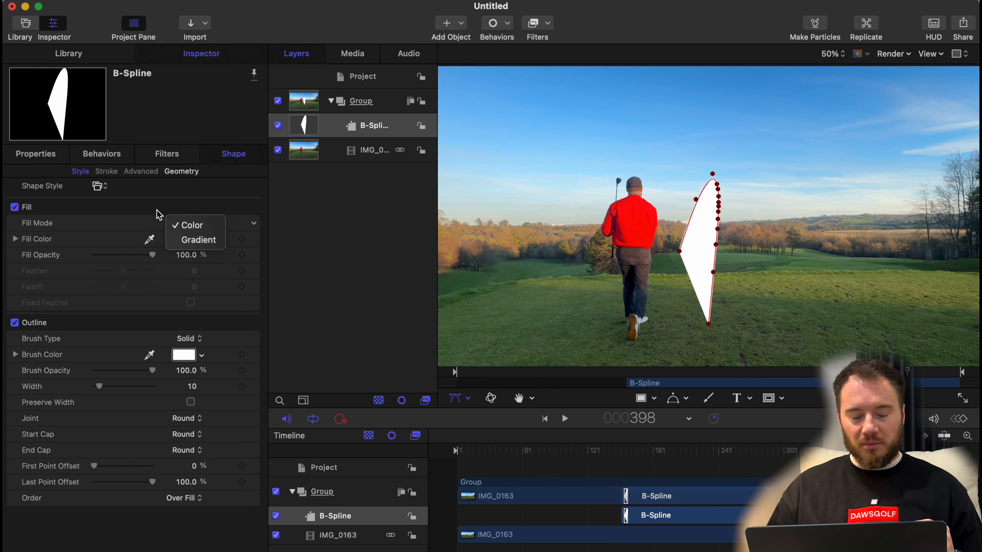
{"action": "left_click", "coordinate": [15, 208]}
{"action": "left_click", "coordinate": [14, 207]}
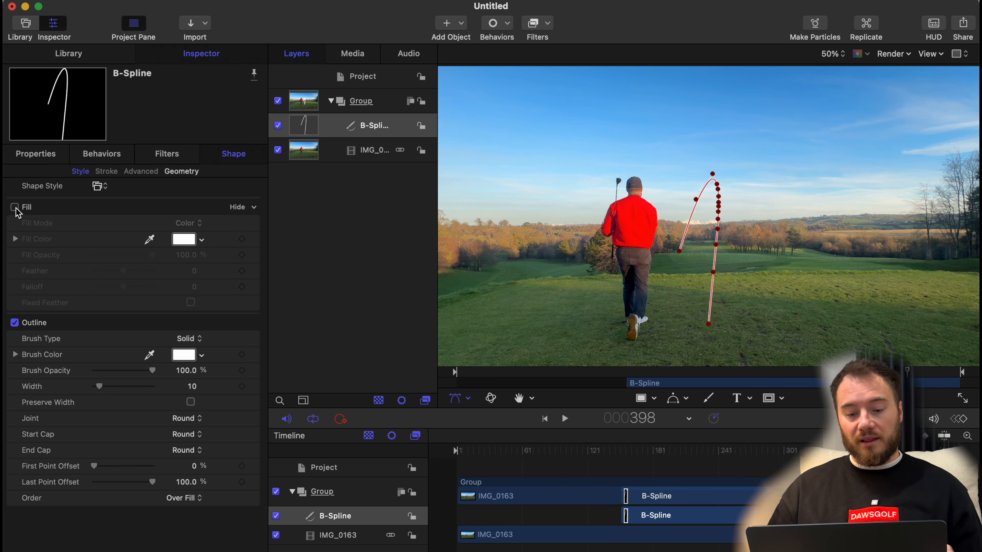
Change the outline's brush type to Airbrush and apply the Rugby gradient preset to its brush profile.
{"action": "left_click", "coordinate": [196, 338]}
{"action": "left_click", "coordinate": [196, 354]}
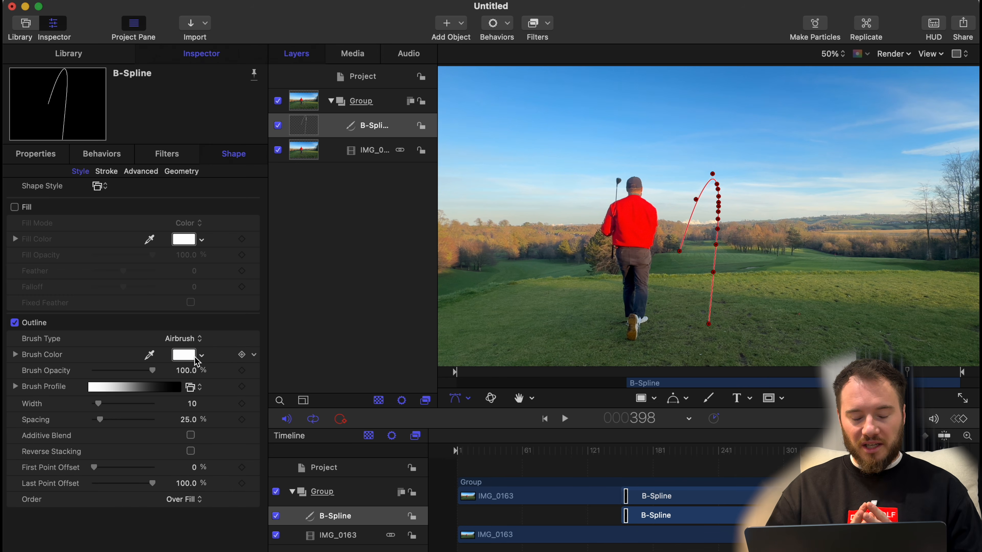
{"action": "left_click", "coordinate": [200, 388]}
{"action": "scroll", "coordinate": [201, 499], "scroll_direction": "down", "scroll_amount": 5}
{"action": "scroll", "coordinate": [215, 499], "scroll_direction": "down", "scroll_amount": 12}
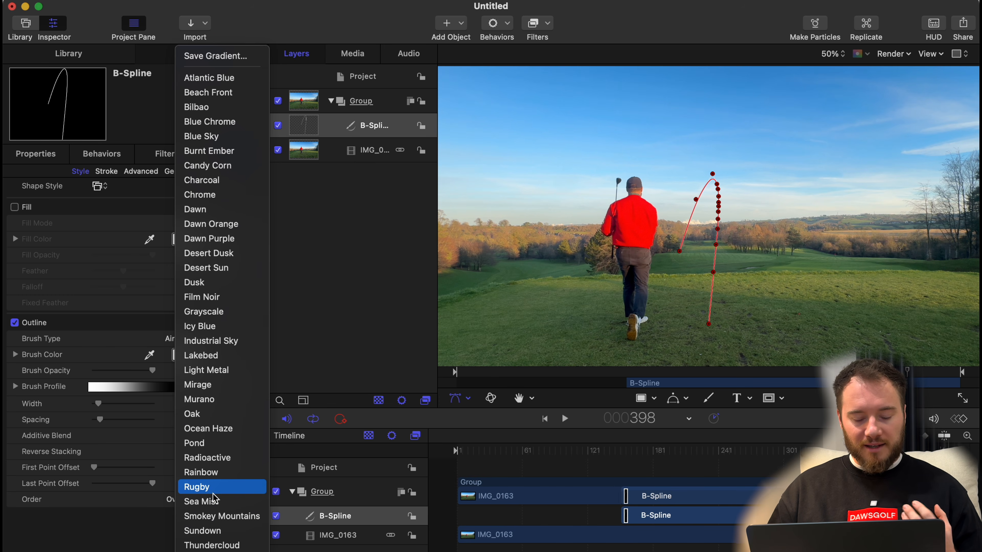
{"action": "left_click", "coordinate": [214, 489]}
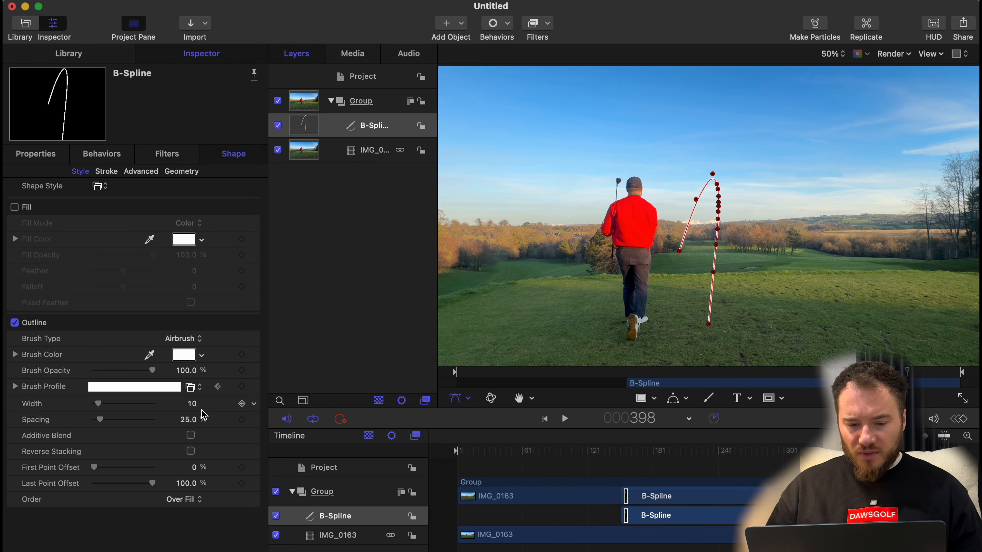
{"action": "left_click", "coordinate": [190, 387]}
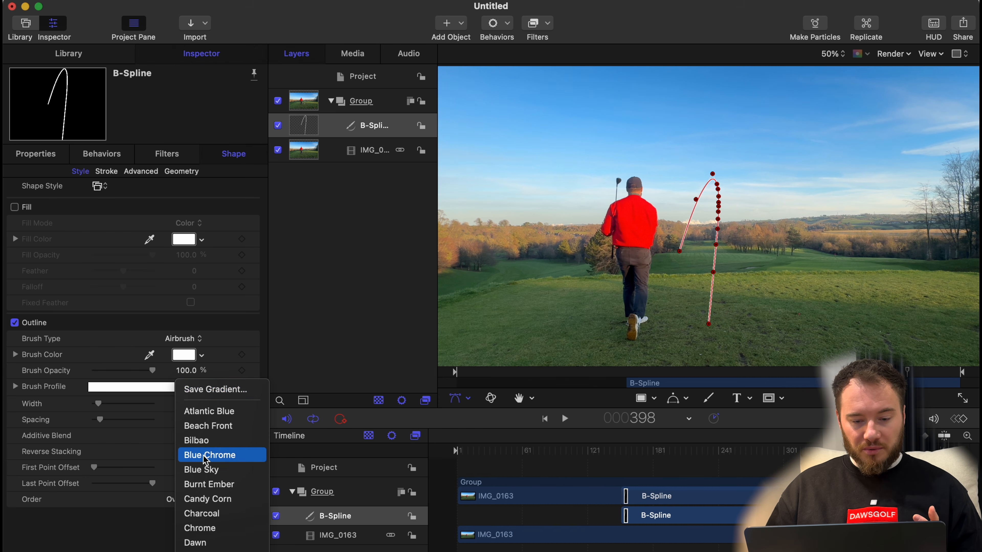
{"action": "scroll", "coordinate": [209, 486], "scroll_direction": "down", "scroll_amount": 5}
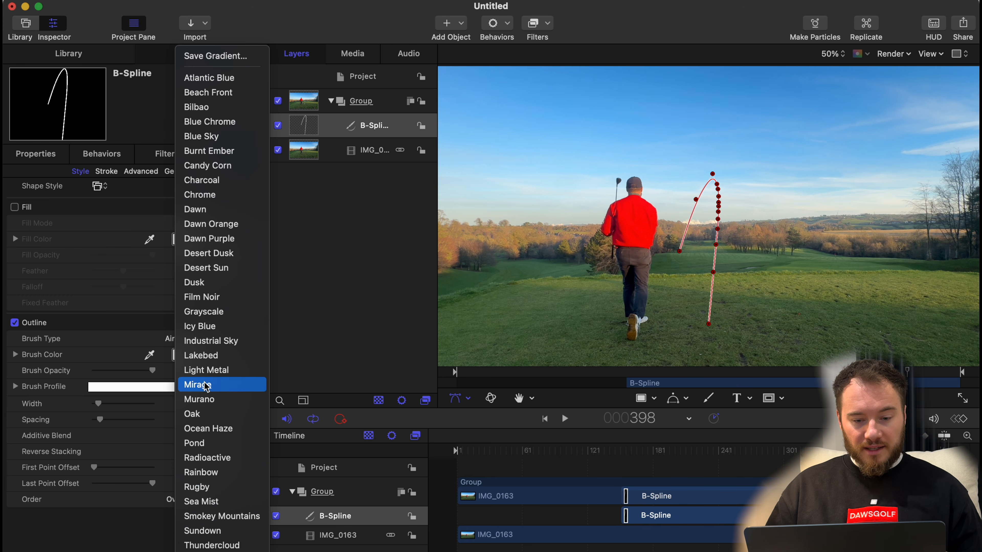
{"action": "left_click", "coordinate": [201, 326]}
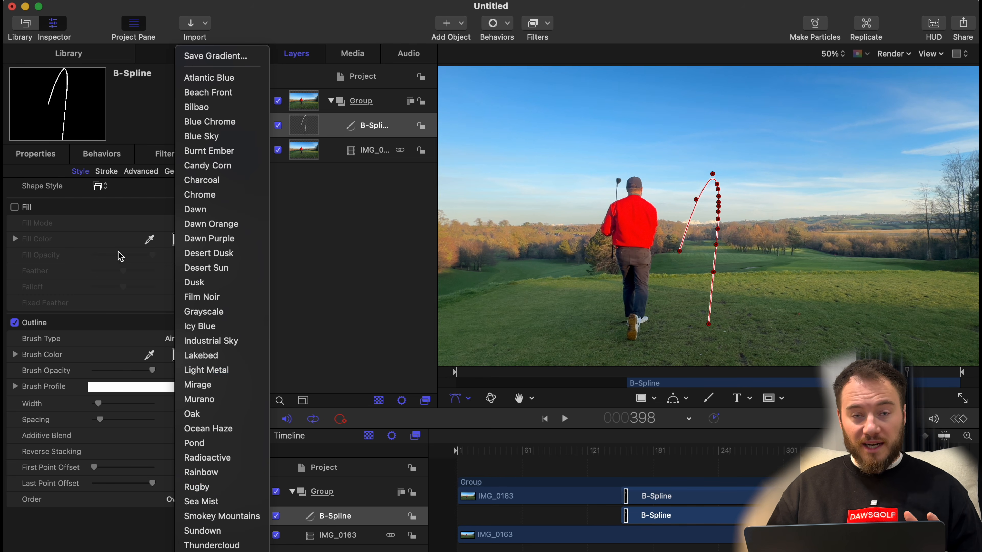
Set the B-Spline's stroke color mode to Color Over Stroke.
{"action": "left_click", "coordinate": [105, 172]}
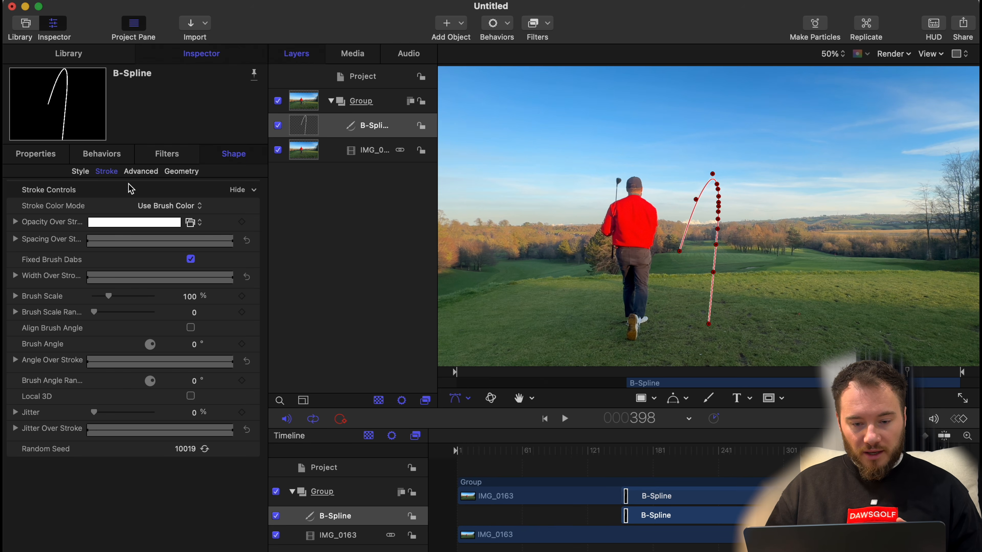
{"action": "left_click", "coordinate": [165, 206]}
{"action": "left_click", "coordinate": [168, 222]}
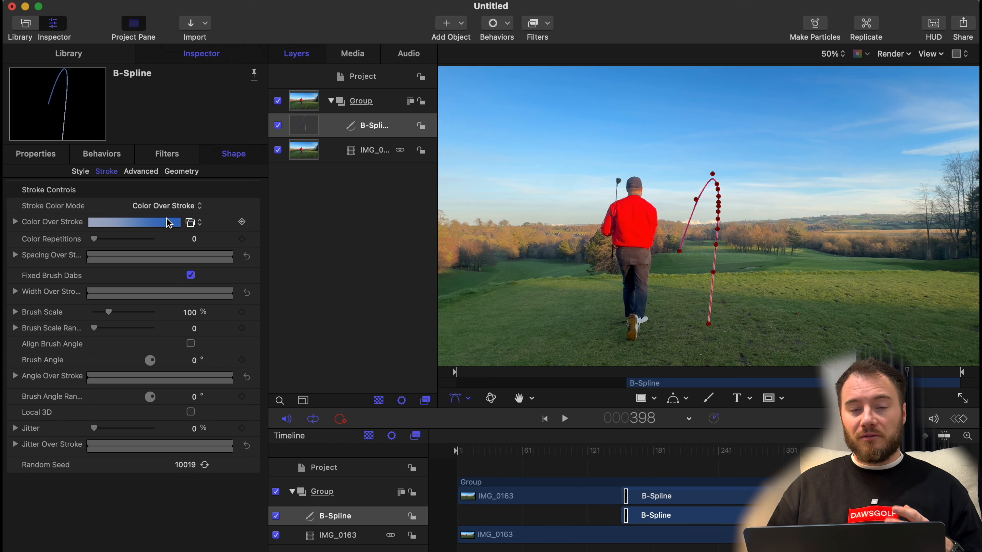
Deselect the path and play the clip from frame 146 to preview the coloured tracer.
{"action": "left_click", "coordinate": [612, 461]}
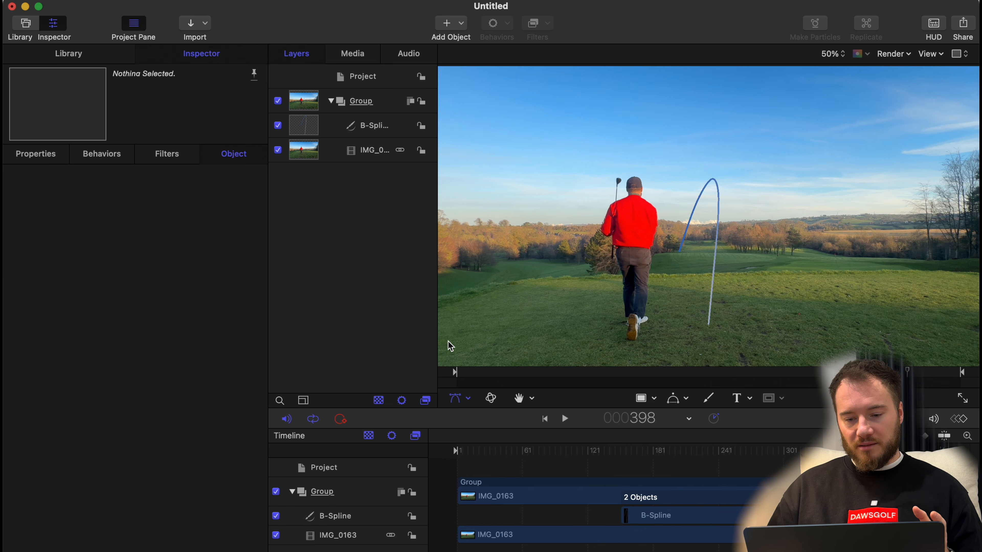
{"action": "left_click_drag", "start_coordinate": [598, 451], "coordinate": [617, 453]}
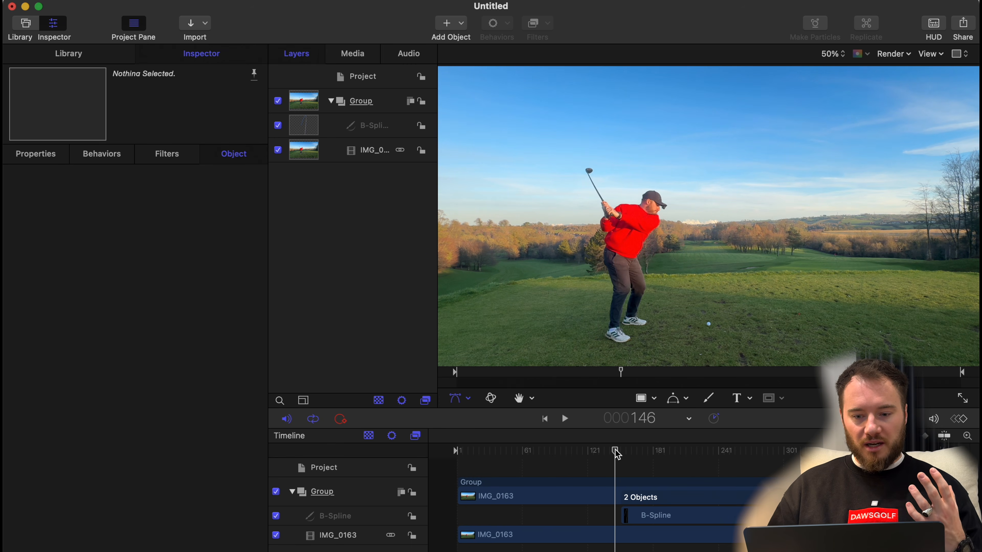
{"action": "key", "text": "space"}
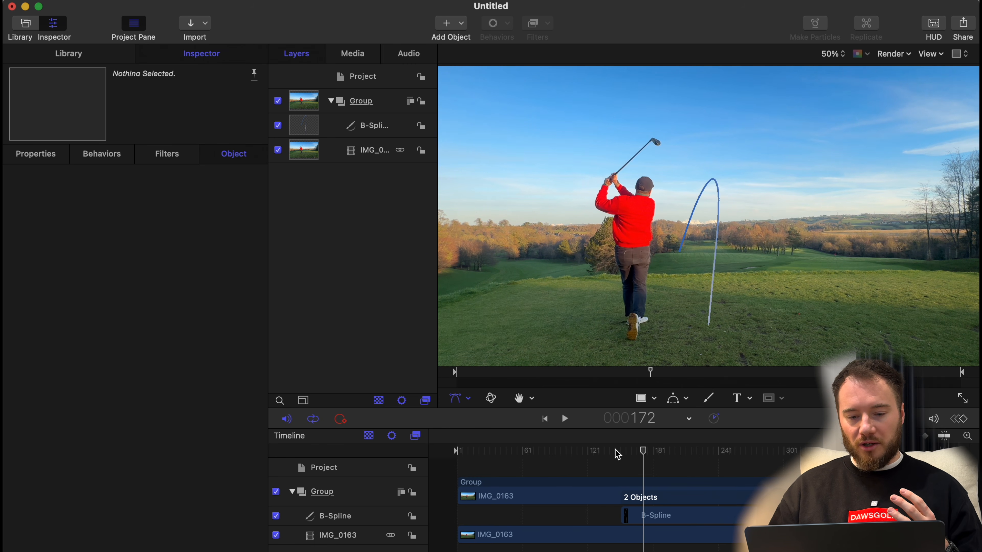
At frame 151, set the B-Spline's Last Point Offset to 0% and add a keyframe for it.
{"action": "key", "text": "Left"}
{"action": "key", "text": "Left"}
{"action": "key", "text": "Left"}
{"action": "key", "text": "Left"}
{"action": "key", "text": "Left"}
{"action": "key", "text": "Left"}
{"action": "key", "text": "Left"}
{"action": "key", "text": "Left"}
{"action": "left_click", "coordinate": [50, 156]}
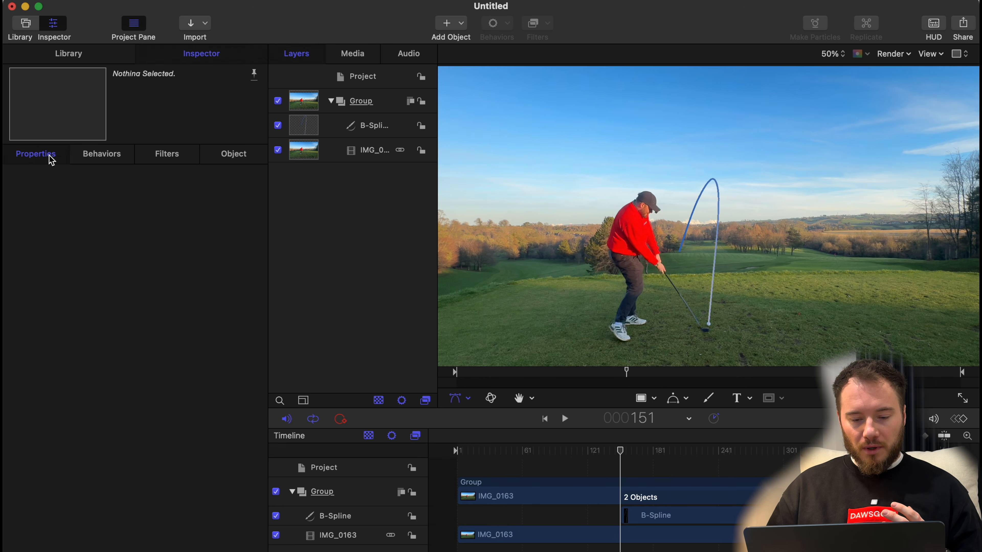
{"action": "left_click", "coordinate": [654, 515]}
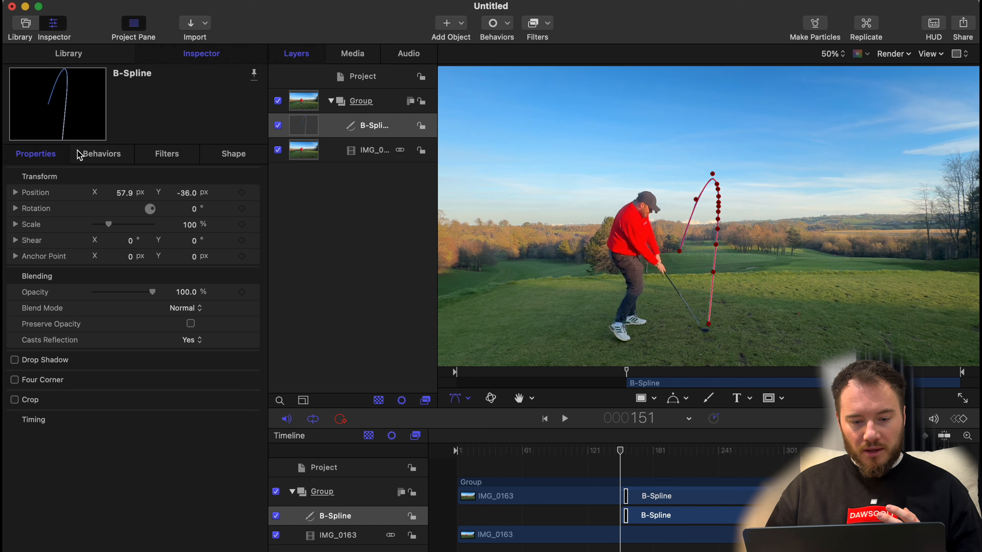
{"action": "left_click", "coordinate": [229, 157]}
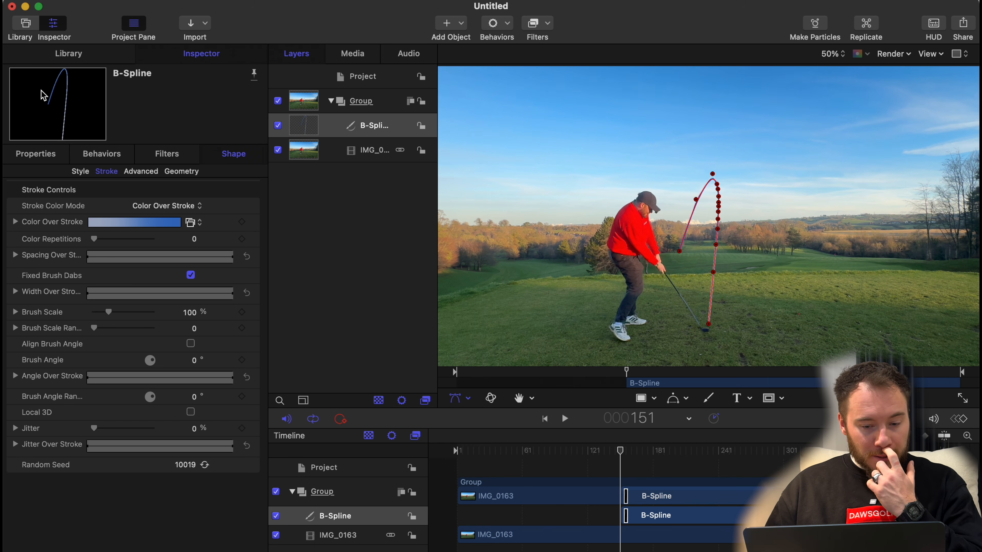
{"action": "left_click", "coordinate": [86, 173]}
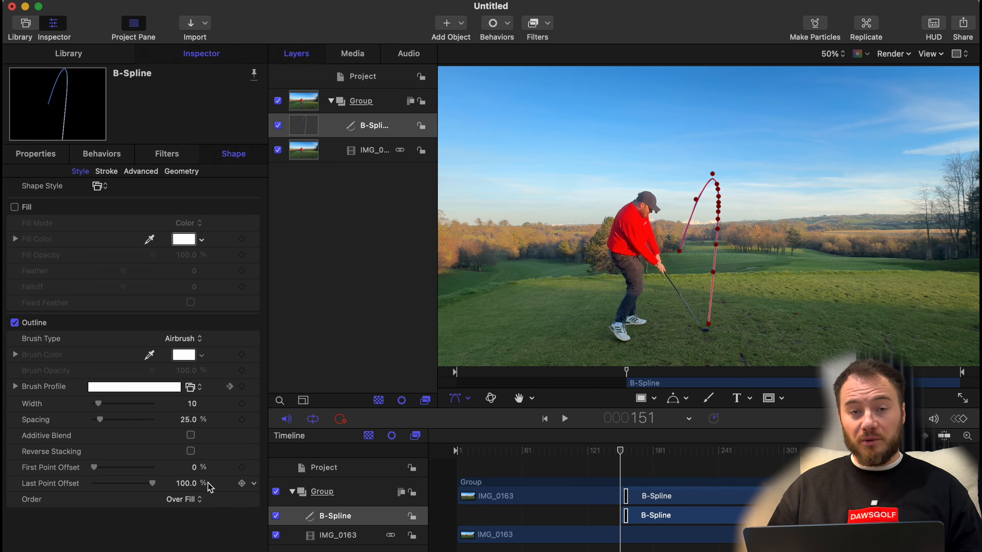
{"action": "mouse_move", "coordinate": [152, 484]}
{"action": "left_mouse_down"}
{"action": "mouse_move", "coordinate": [11, 469]}
{"action": "mouse_move", "coordinate": [33, 481]}
{"action": "left_mouse_up"}
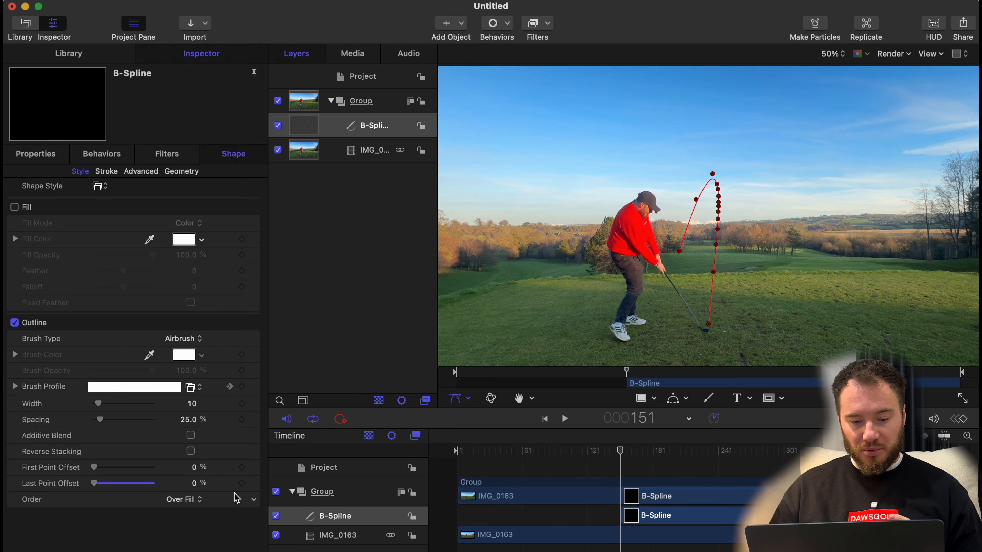
{"action": "left_click", "coordinate": [241, 484]}
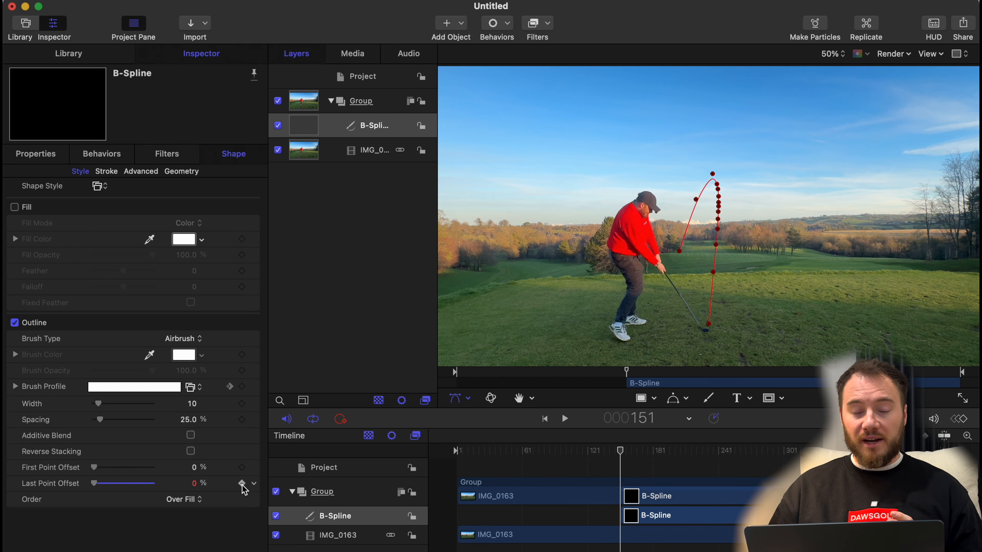
Advance from frame 152 to 153 and extend the tracer to the ball, bringing the Last Point Offset to 34.4%.
{"action": "key", "text": "Right"}
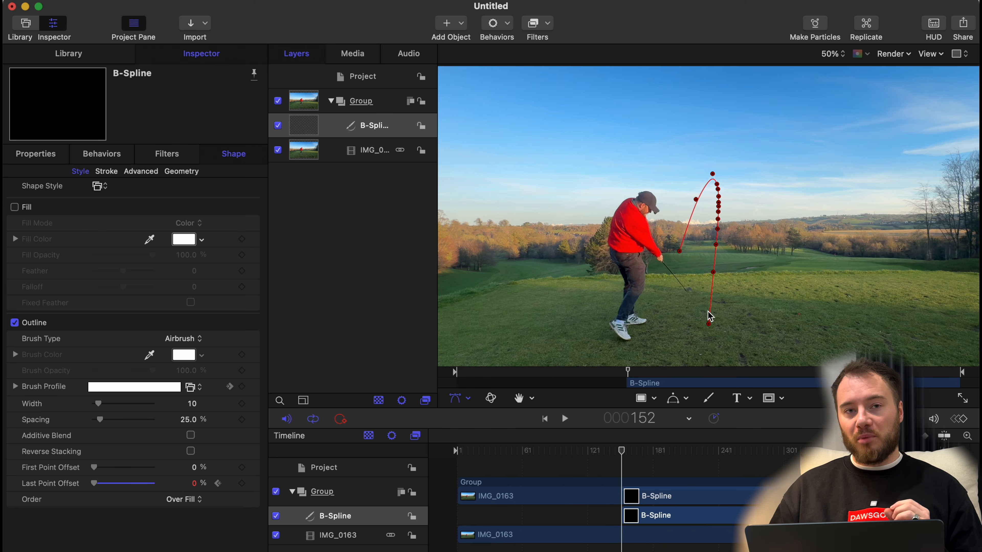
{"action": "scroll", "coordinate": [709, 315], "scroll_direction": "up", "scroll_amount": 5}
{"action": "scroll", "coordinate": [707, 311], "scroll_direction": "down", "scroll_amount": 10}
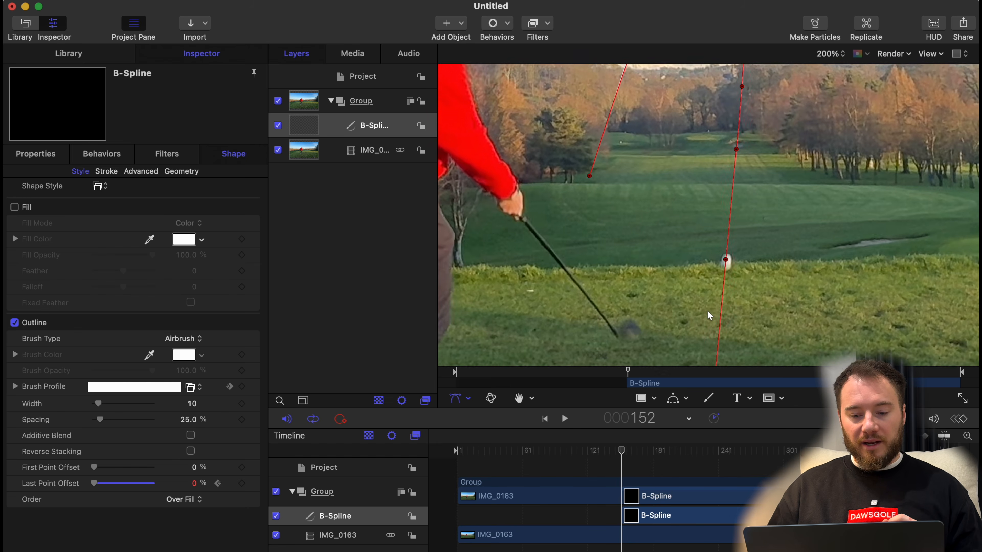
{"action": "scroll", "coordinate": [707, 310], "scroll_direction": "down", "scroll_amount": 5}
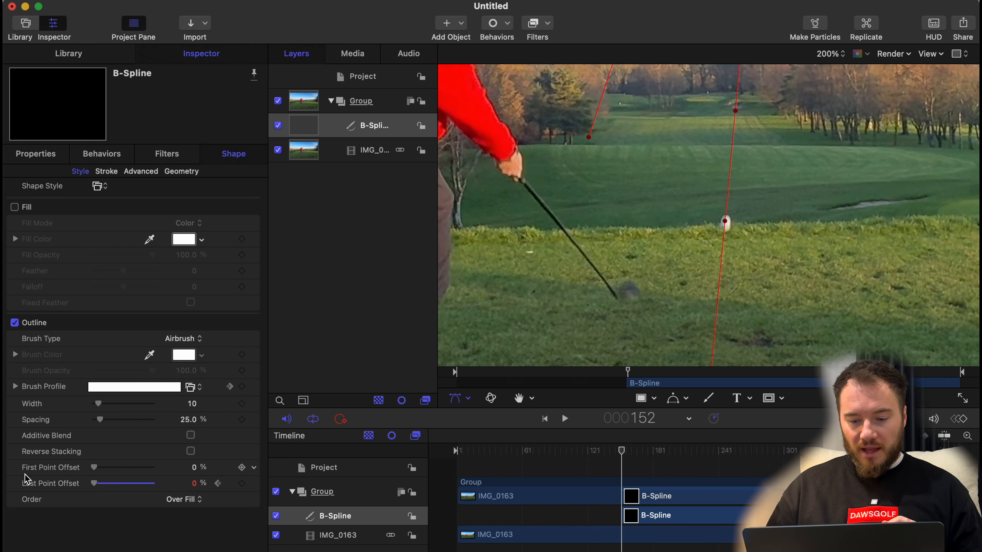
{"action": "mouse_move", "coordinate": [94, 483]}
{"action": "left_mouse_down"}
{"action": "mouse_move", "coordinate": [117, 499]}
{"action": "mouse_move", "coordinate": [115, 486]}
{"action": "left_mouse_up"}
{"action": "key", "text": "Right"}
{"action": "left_click", "coordinate": [114, 494]}
Continue from frame 154 and raise the Last Point Offset to 45.81%, so the tracer follows the ball above the trees.
{"action": "scroll", "coordinate": [810, 92], "scroll_direction": "up", "scroll_amount": 10}
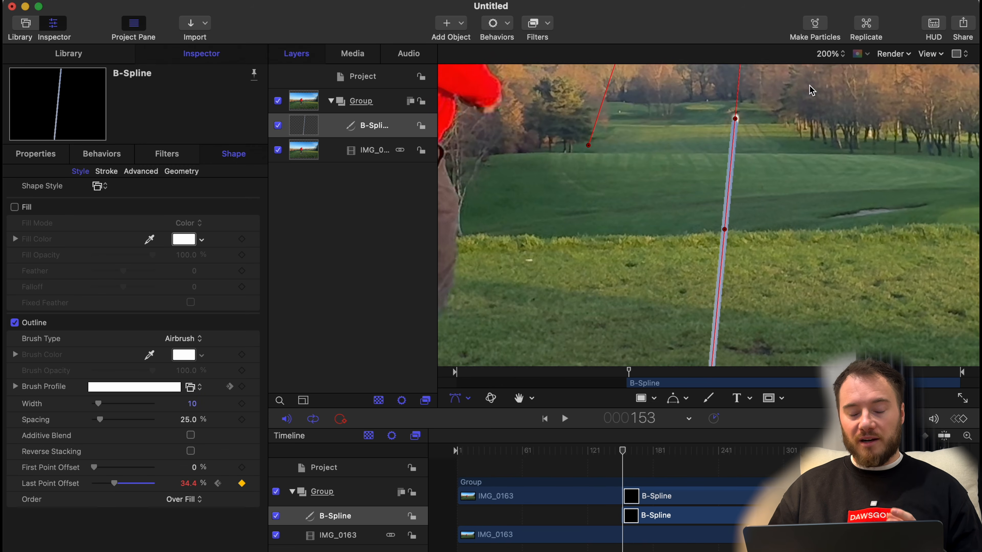
{"action": "scroll", "coordinate": [811, 91], "scroll_direction": "up", "scroll_amount": 2}
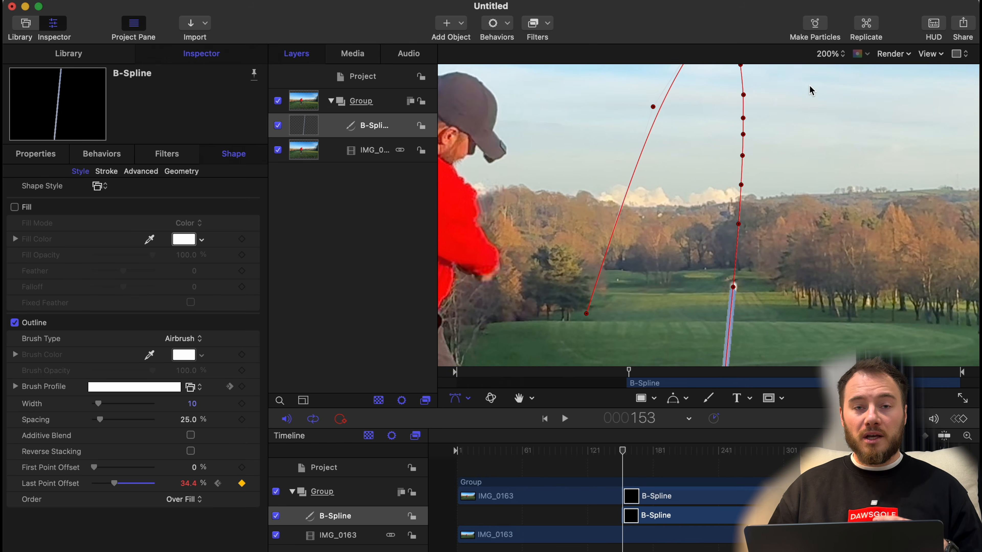
{"action": "key", "text": "Right"}
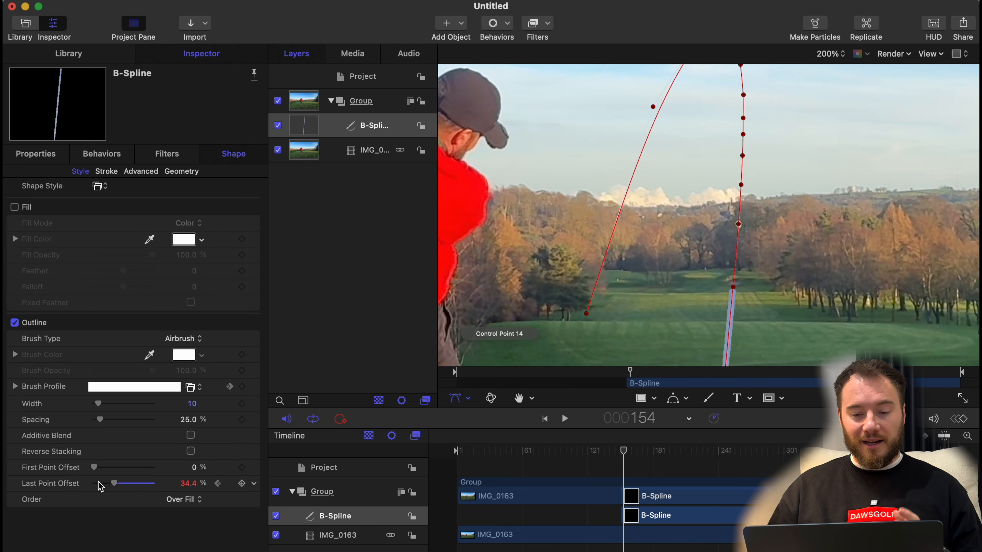
{"action": "left_click", "coordinate": [115, 484]}
{"action": "left_click_drag", "start_coordinate": [115, 485], "coordinate": [123, 489]}
{"action": "key", "text": "Right"}
Follow the ball closely to about frame 160 and increase the Last Point Offset until the line meets the ball.
{"action": "key", "text": "Right"}
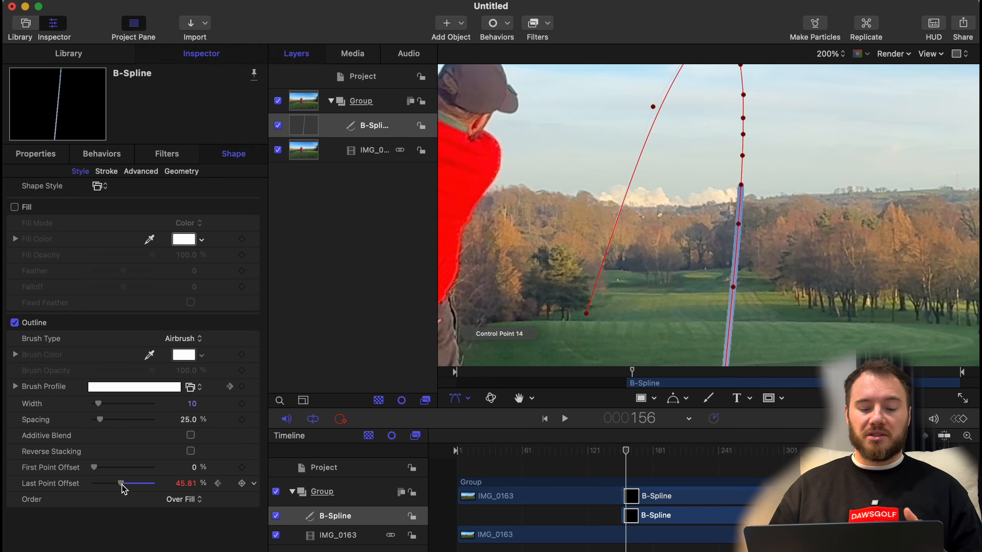
{"action": "key", "text": "Right"}
{"action": "key", "text": "Right"}
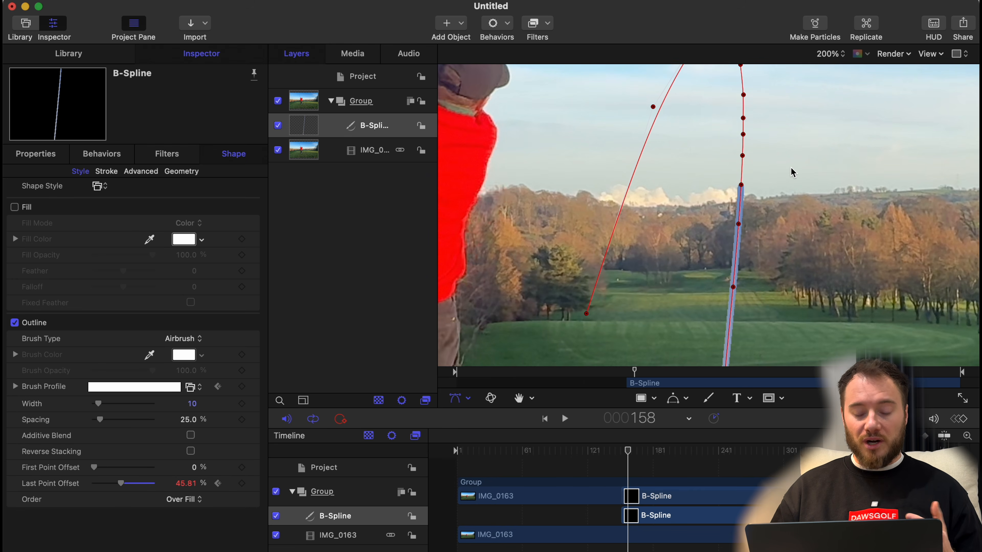
{"action": "key", "text": "super+equal"}
{"action": "key", "text": "Right"}
{"action": "key", "text": "Right"}
{"action": "key", "text": "Right"}
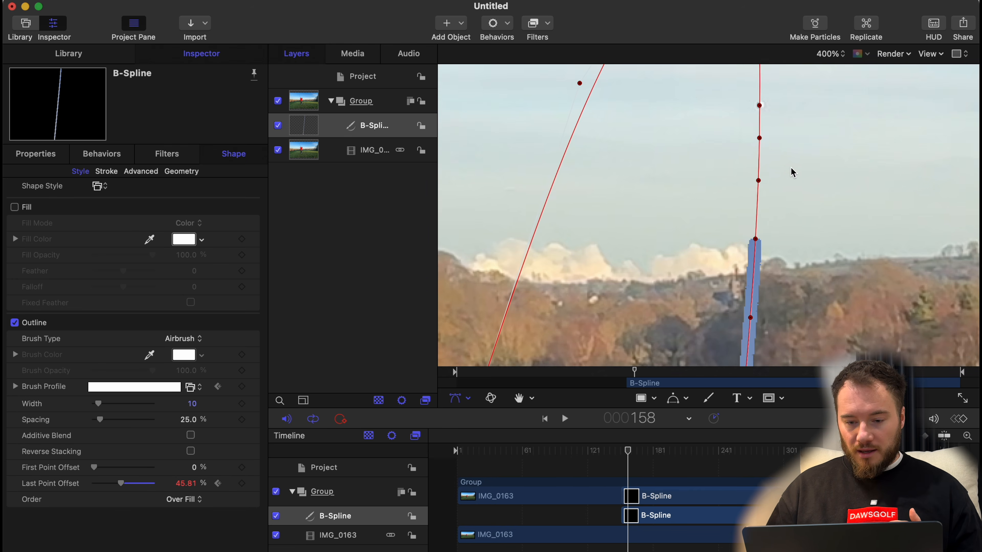
{"action": "key", "text": "Left"}
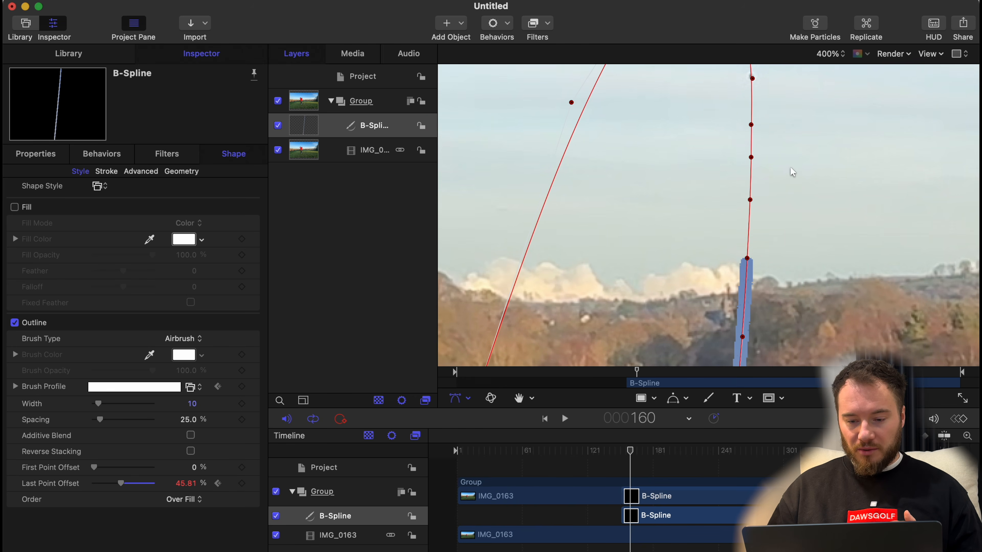
{"action": "left_click_drag", "start_coordinate": [124, 485], "coordinate": [129, 486]}
{"action": "key", "text": "Right"}
Follow the ball to about frame 167 and set the Last Point Offset to 61.3%, ending the line just below the peak.
{"action": "scroll", "coordinate": [643, 114], "scroll_direction": "up", "scroll_amount": 5}
{"action": "key", "text": "Right"}
{"action": "key", "text": "Right"}
{"action": "key", "text": "Right"}
{"action": "left_click_drag", "start_coordinate": [130, 485], "coordinate": [131, 485]}
{"action": "key", "text": "Right"}
{"action": "key", "text": "Right"}
{"action": "key", "text": "Right"}
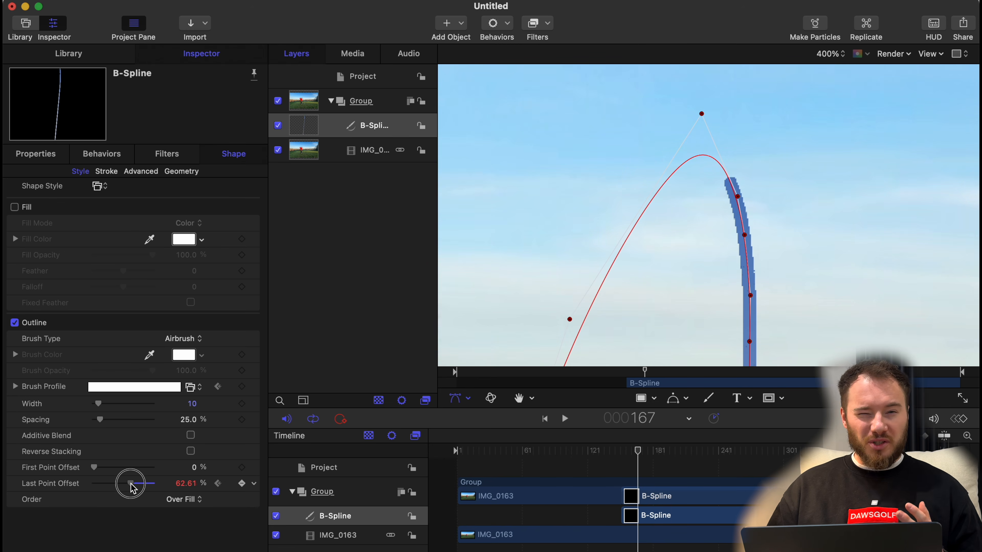
At frame 300, set the Last Point Offset to 100% so the tracer reaches its landing point.
{"action": "key", "text": "Right"}
{"action": "key", "text": "Right"}
{"action": "key", "text": "Right"}
{"action": "key", "text": "Right"}
{"action": "key", "text": "Right"}
{"action": "key", "text": "Right"}
{"action": "key", "text": "Right"}
{"action": "key", "text": "Right"}
{"action": "key", "text": "Right"}
{"action": "key", "text": "Right"}
{"action": "key", "text": "Right"}
{"action": "key", "text": "Right"}
{"action": "key", "text": "Right"}
{"action": "key", "text": "Right"}
{"action": "key", "text": "Right"}
{"action": "key", "text": "Right"}
{"action": "key", "text": "Right"}
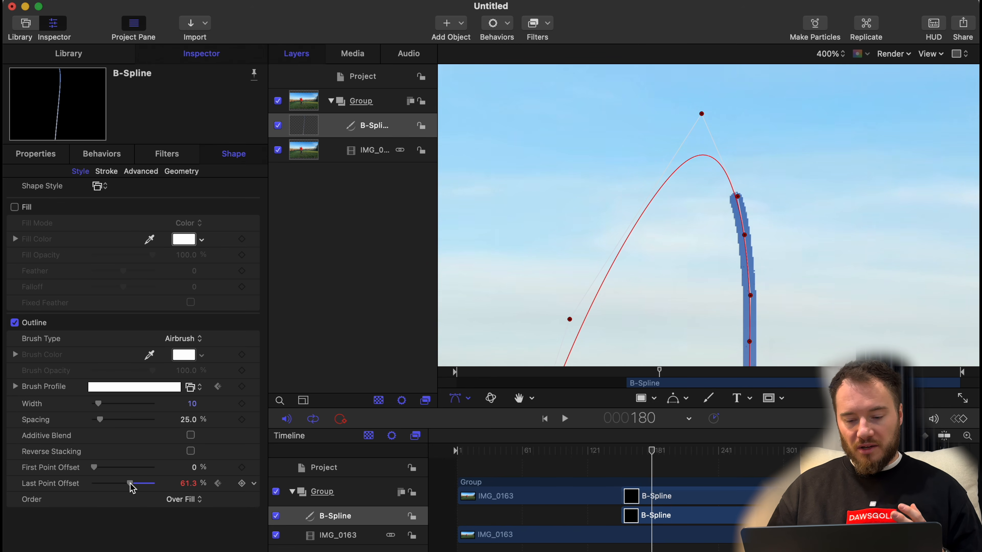
{"action": "key", "text": "shift+z"}
{"action": "key", "text": "space"}
{"action": "left_click_drag", "start_coordinate": [131, 483], "coordinate": [187, 486]}
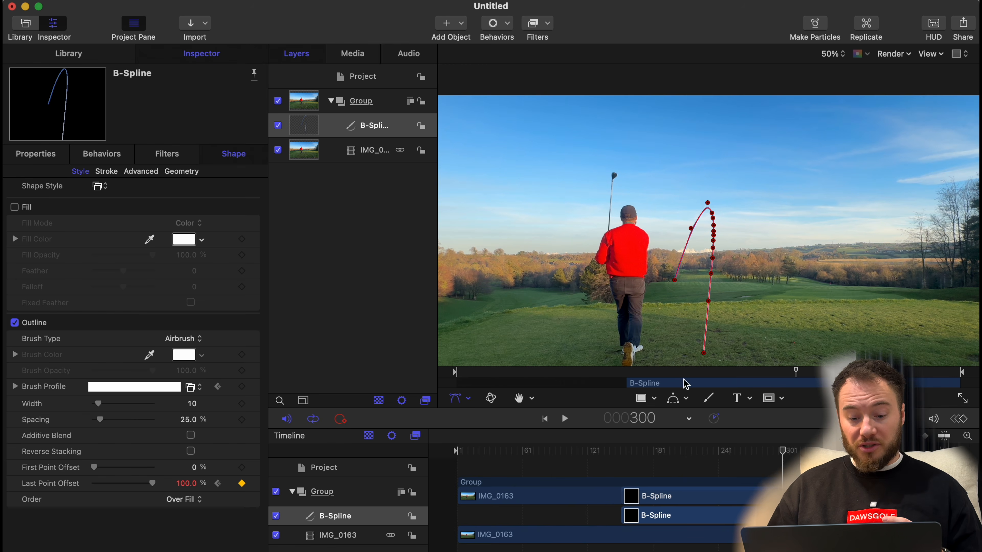
Deselect the path and play the clip from before impact to review the animated tracer.
{"action": "left_click", "coordinate": [628, 459]}
{"action": "key", "text": "shift+super+a"}
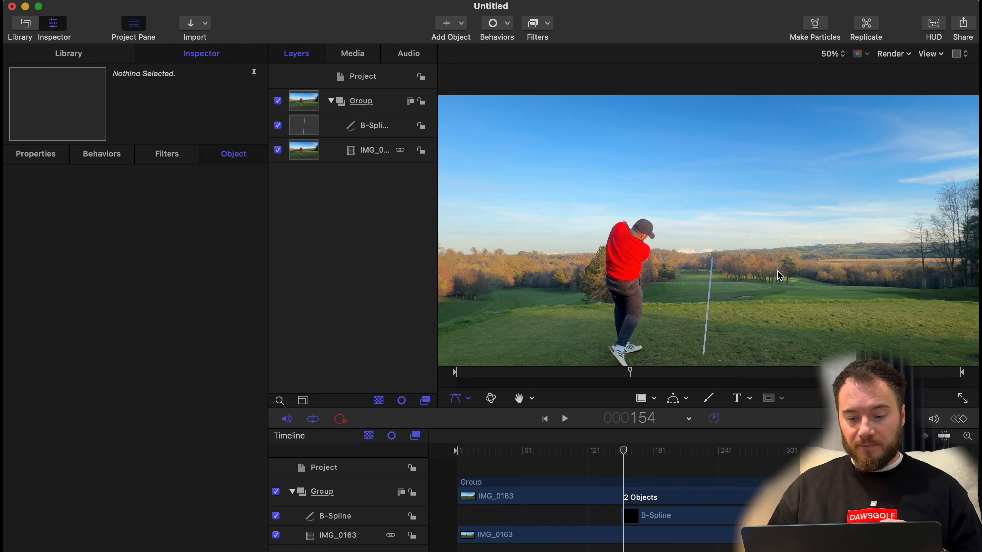
{"action": "left_click", "coordinate": [599, 458]}
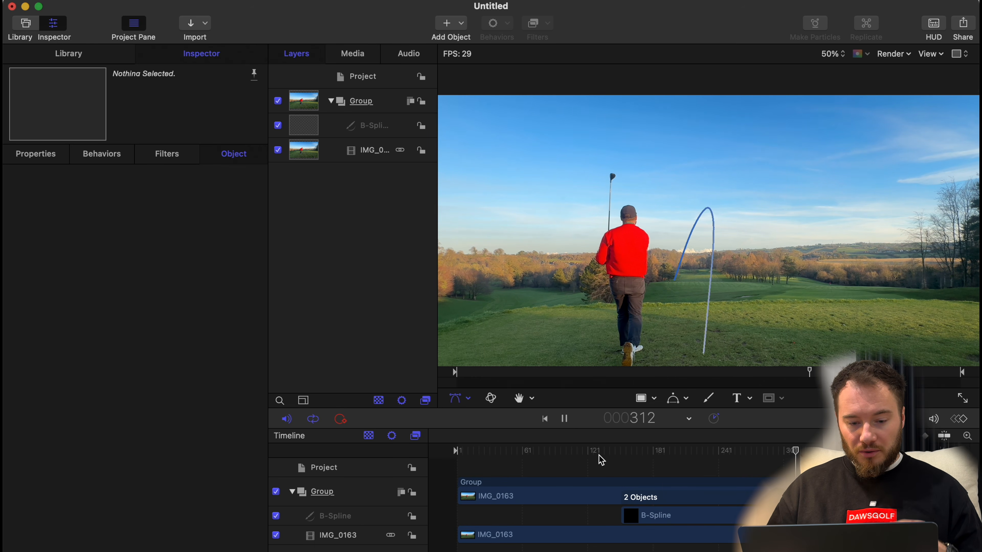
{"action": "key", "text": "space"}
Select the B-Spline, add a 0% First Point Offset keyframe at frame 191, and resume playback.
{"action": "left_click", "coordinate": [653, 516]}
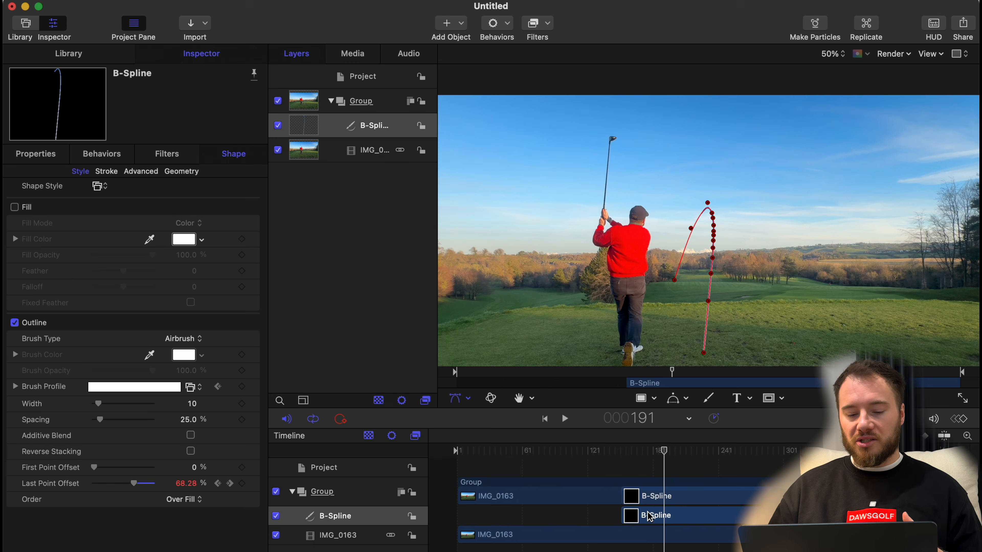
{"action": "left_click", "coordinate": [241, 469]}
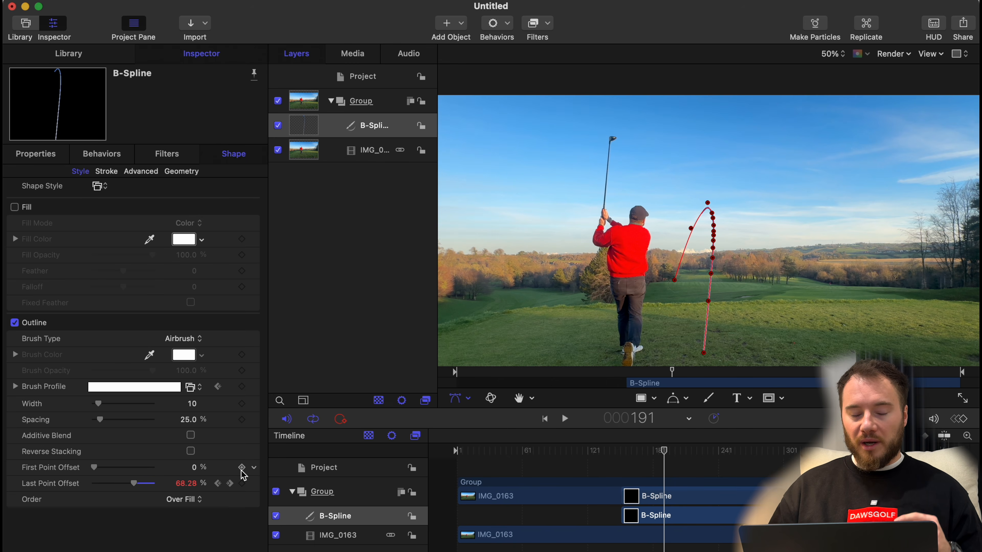
{"action": "key", "text": "space"}
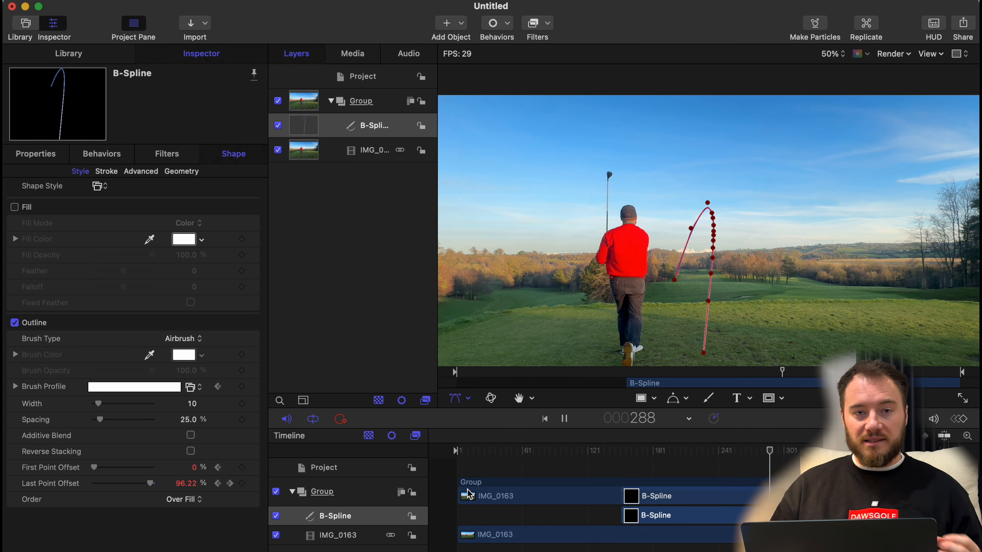
Let the clip play past the landing, stop at frame 374, and set the B-Spline's First Point Offset to 100%.
{"action": "key", "text": "space"}
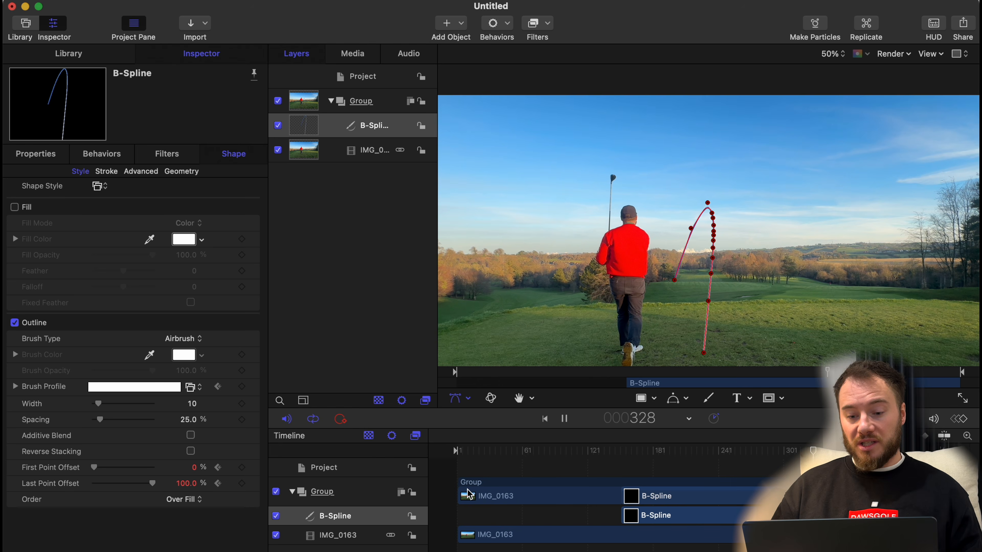
{"action": "key", "text": "space"}
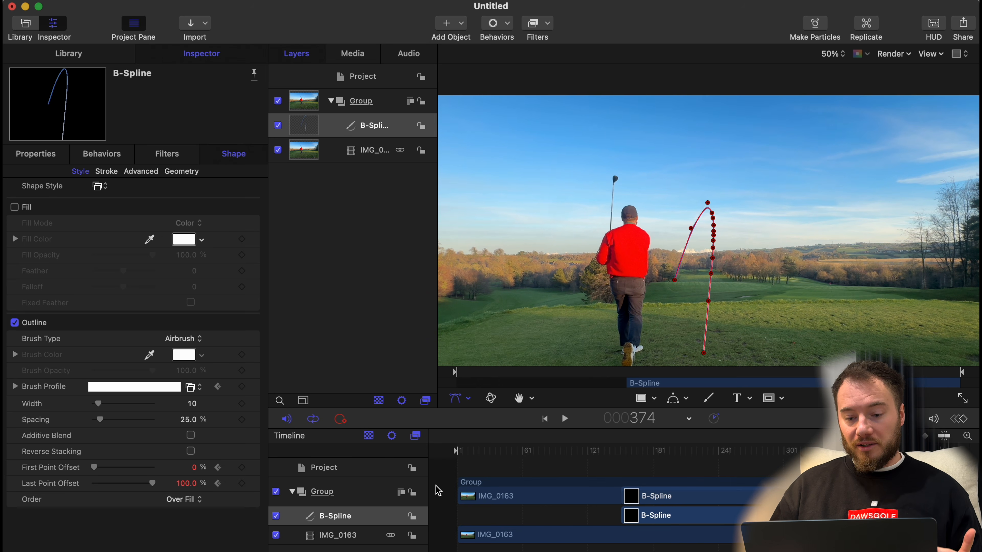
{"action": "left_click_drag", "start_coordinate": [97, 467], "coordinate": [205, 478]}
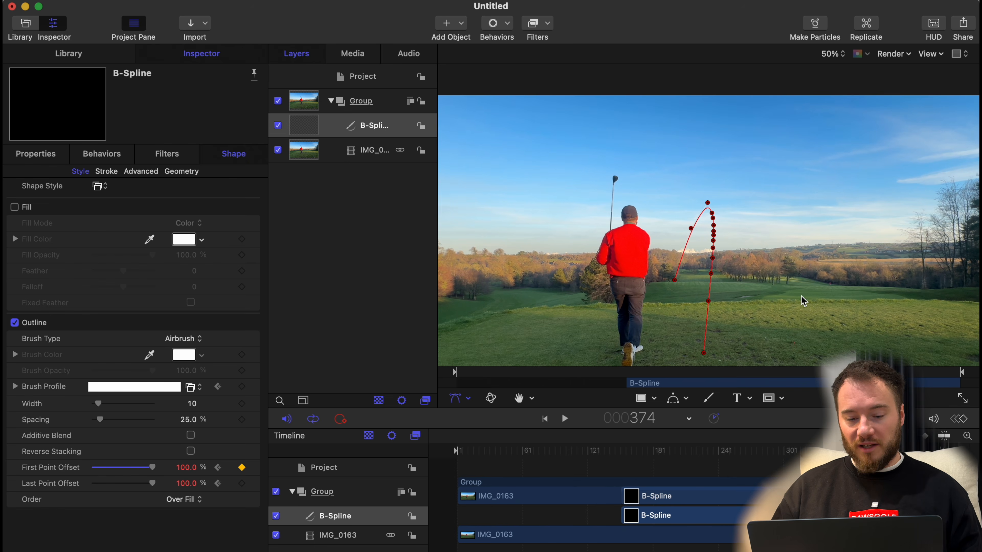
Deselect the path and play the clip from about frame 151 to review the tracer's disappearing tail.
{"action": "left_click", "coordinate": [804, 289]}
{"action": "left_click", "coordinate": [624, 452]}
{"action": "key", "text": "space"}
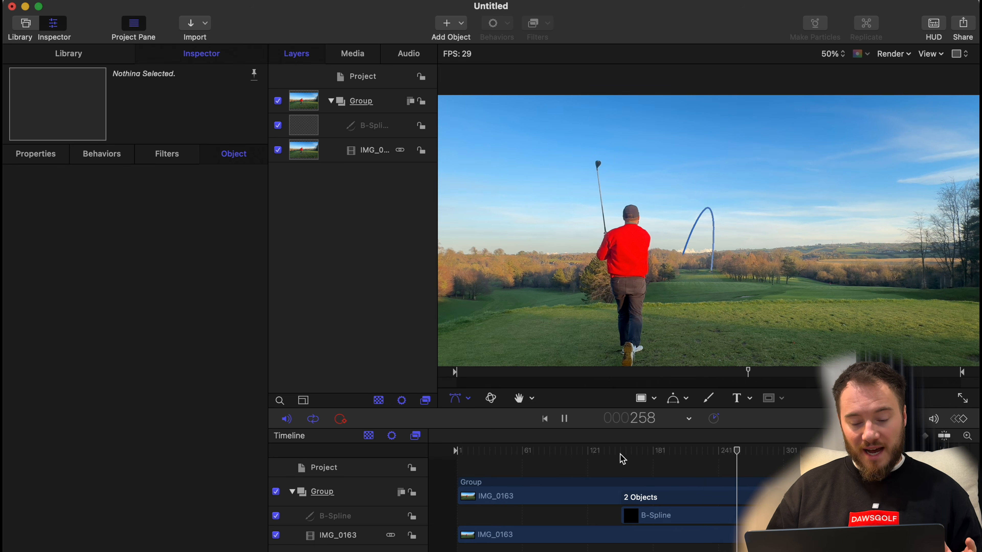
Taper the B-Spline's Width Over Stroke curve from about 215% at the start to about 23% at the end.
{"action": "left_click", "coordinate": [107, 172]}
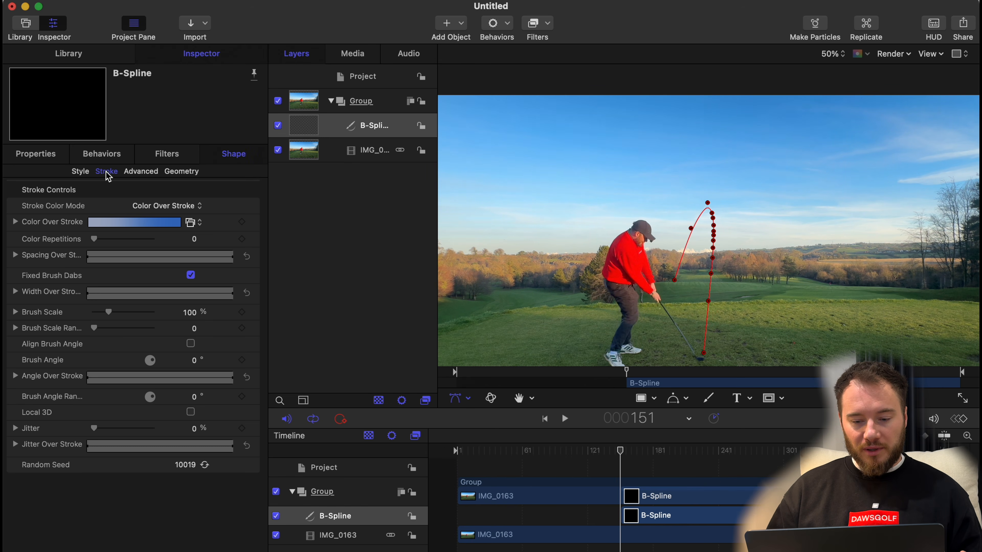
{"action": "left_click", "coordinate": [16, 291]}
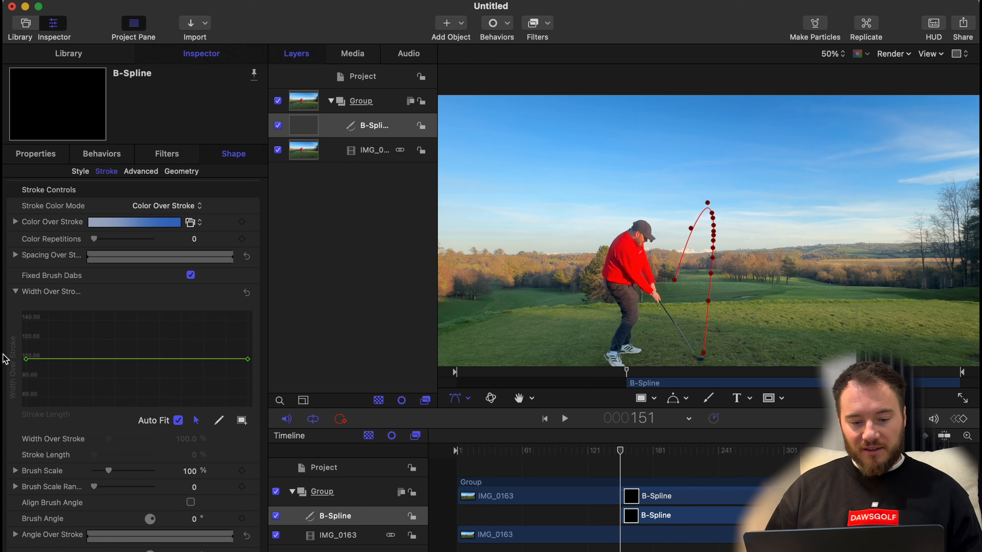
{"action": "mouse_move", "coordinate": [25, 361]}
{"action": "left_mouse_down"}
{"action": "mouse_move", "coordinate": [26, 309]}
{"action": "mouse_move", "coordinate": [26, 363]}
{"action": "mouse_move", "coordinate": [5, 362]}
{"action": "left_mouse_up"}
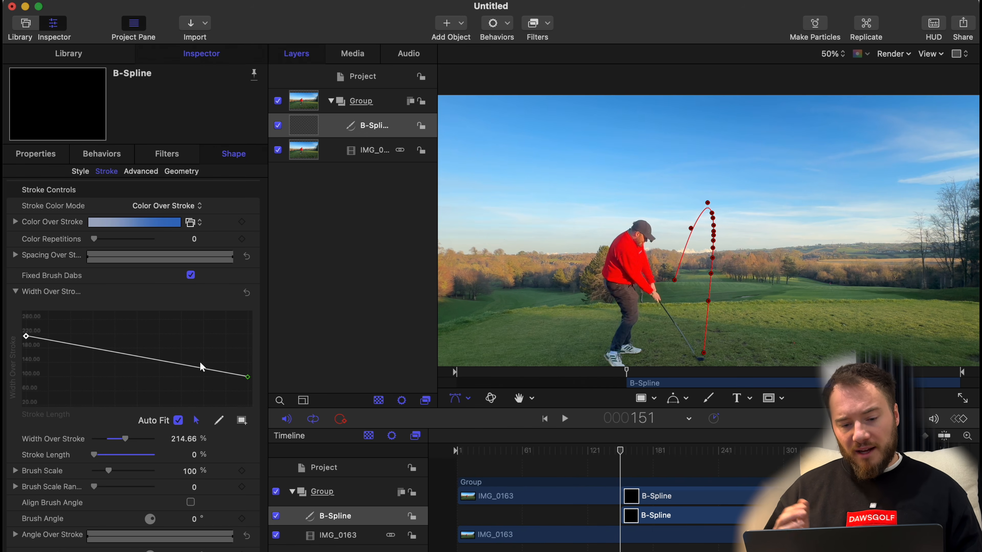
{"action": "left_click", "coordinate": [253, 383]}
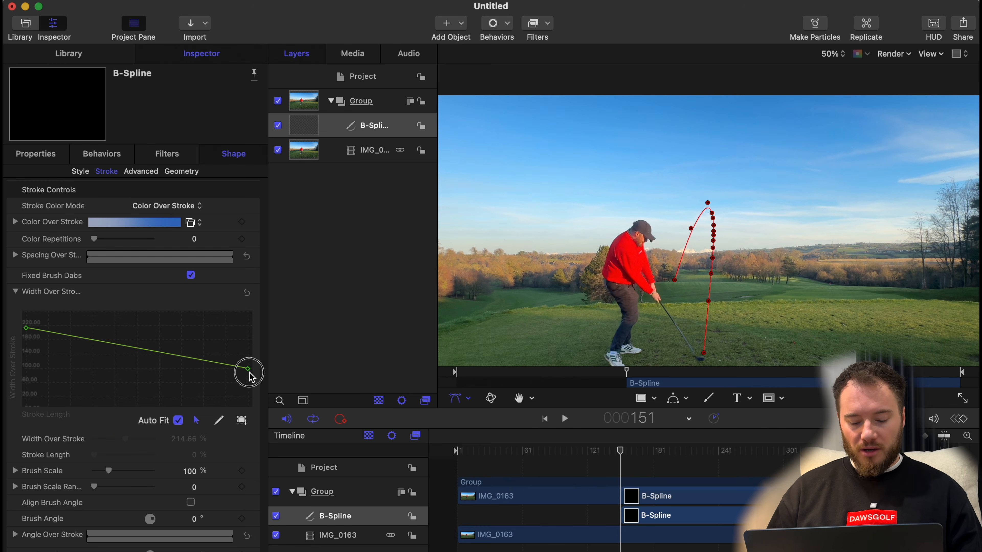
{"action": "mouse_move", "coordinate": [248, 370]}
{"action": "left_mouse_down"}
{"action": "mouse_move", "coordinate": [247, 403]}
{"action": "mouse_move", "coordinate": [248, 393]}
{"action": "left_mouse_up"}
Review the tapered tracer from frame 123 in an enlarged canvas with the zoom level set to Fit.
{"action": "left_click_drag", "start_coordinate": [614, 464], "coordinate": [591, 462]}
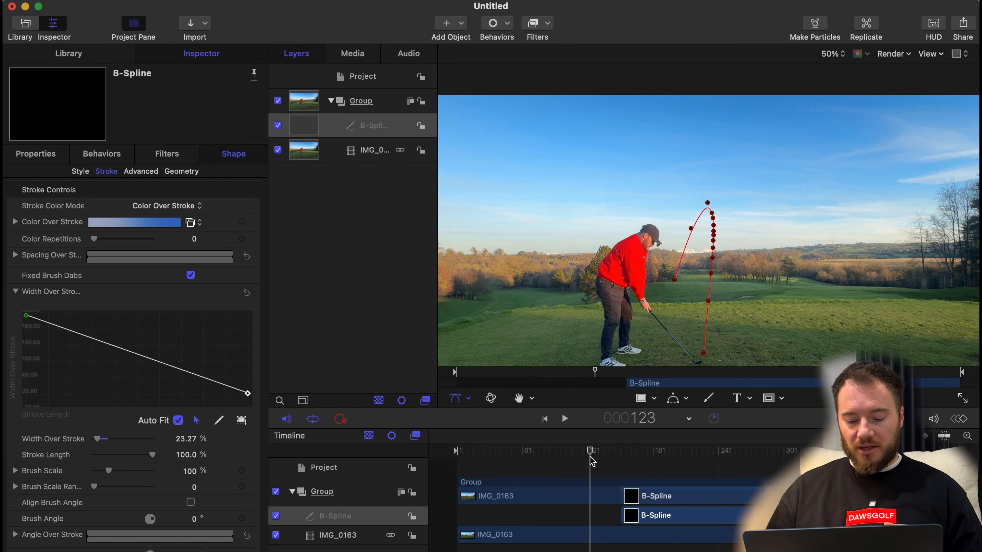
{"action": "left_click", "coordinate": [790, 325]}
{"action": "left_click", "coordinate": [960, 400]}
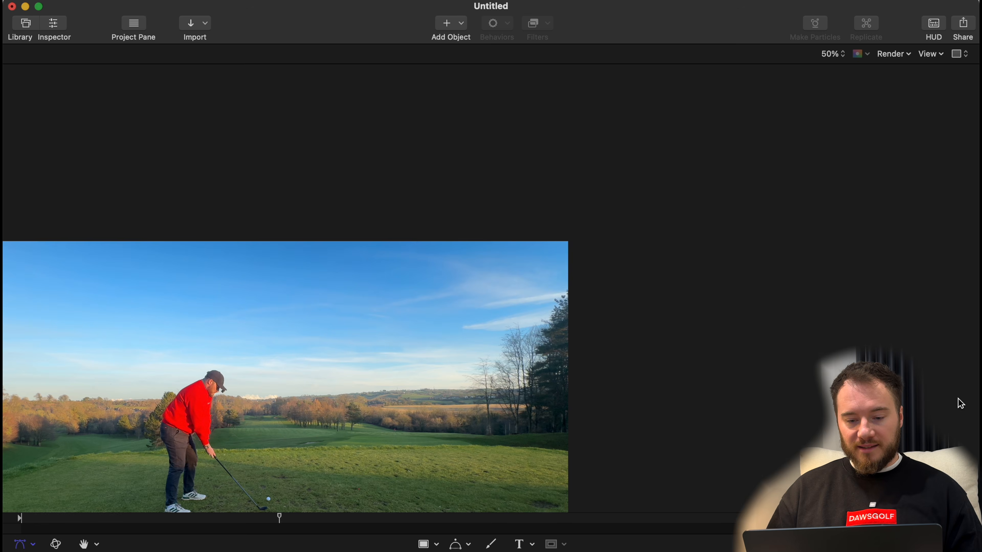
{"action": "left_click", "coordinate": [835, 54]}
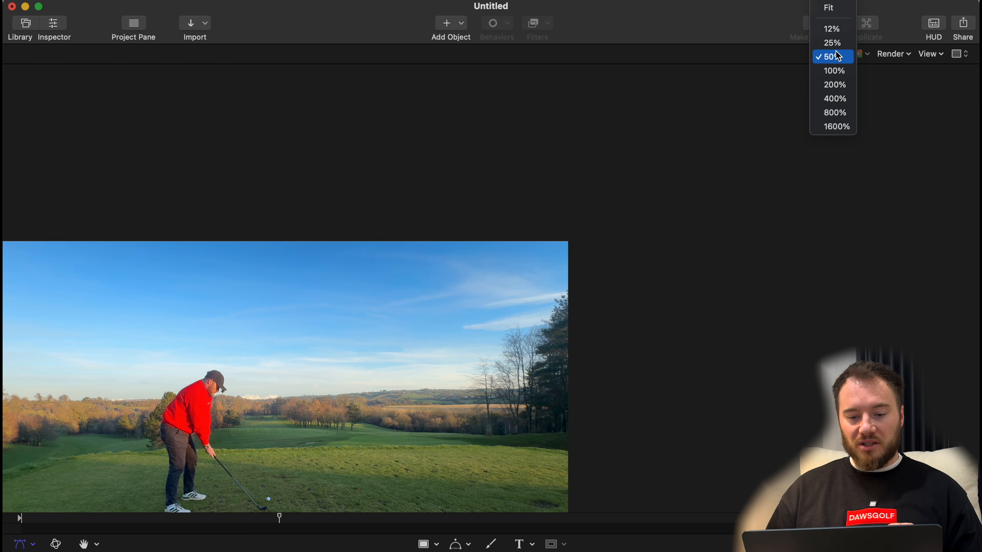
{"action": "left_click", "coordinate": [839, 9]}
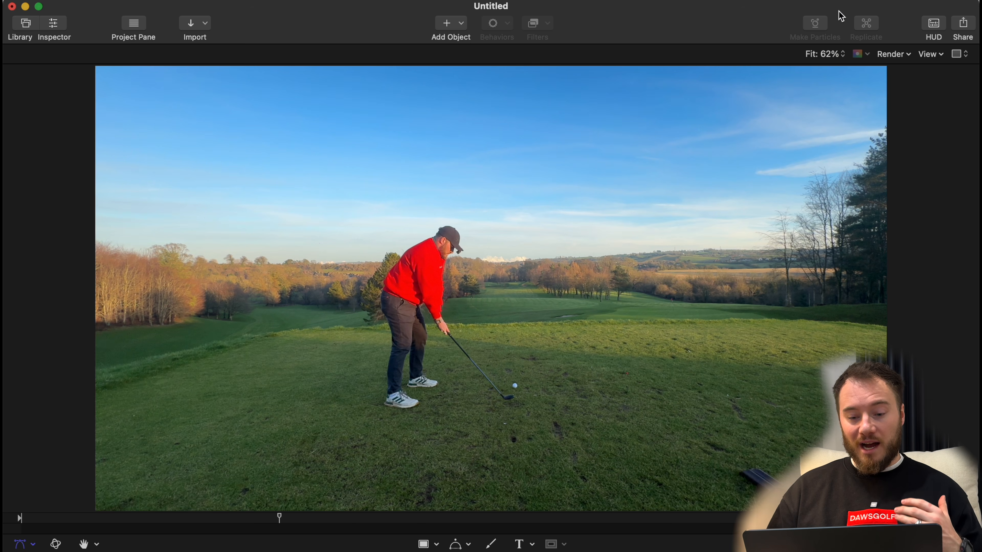
{"action": "key", "text": "space"}
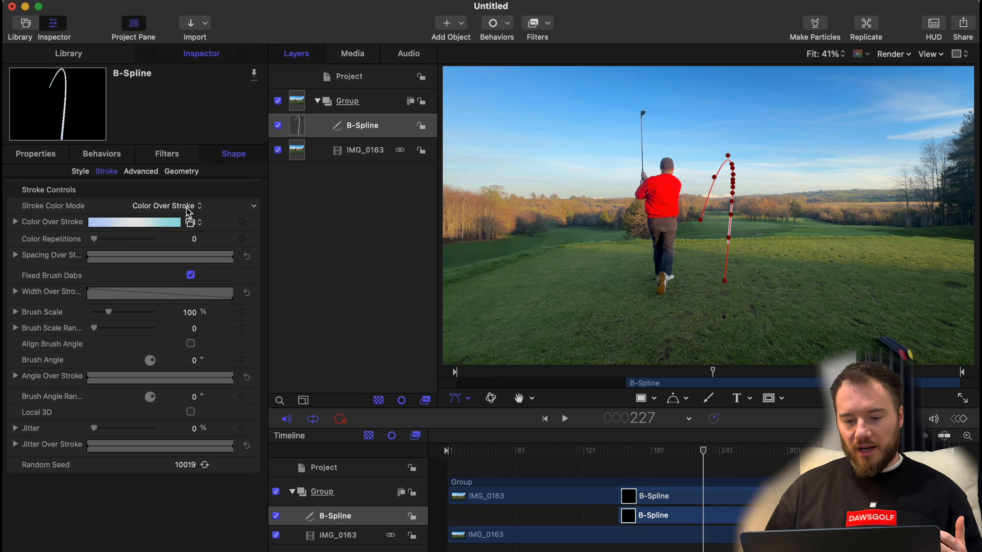
Apply the Burnt Ember gradient preset to the B-Spline's Color Over Stroke and deselect the path.
{"action": "left_click", "coordinate": [195, 223]}
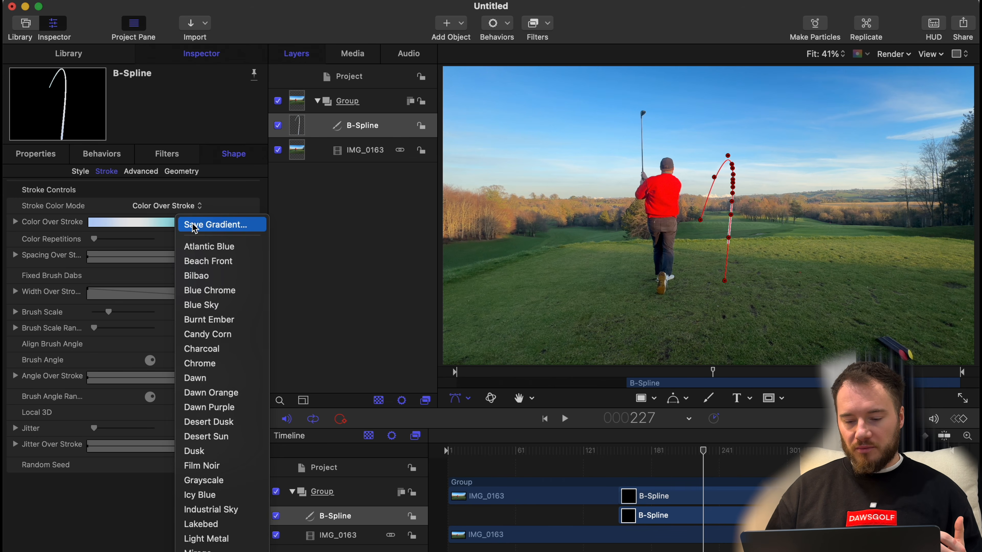
{"action": "left_click", "coordinate": [208, 327]}
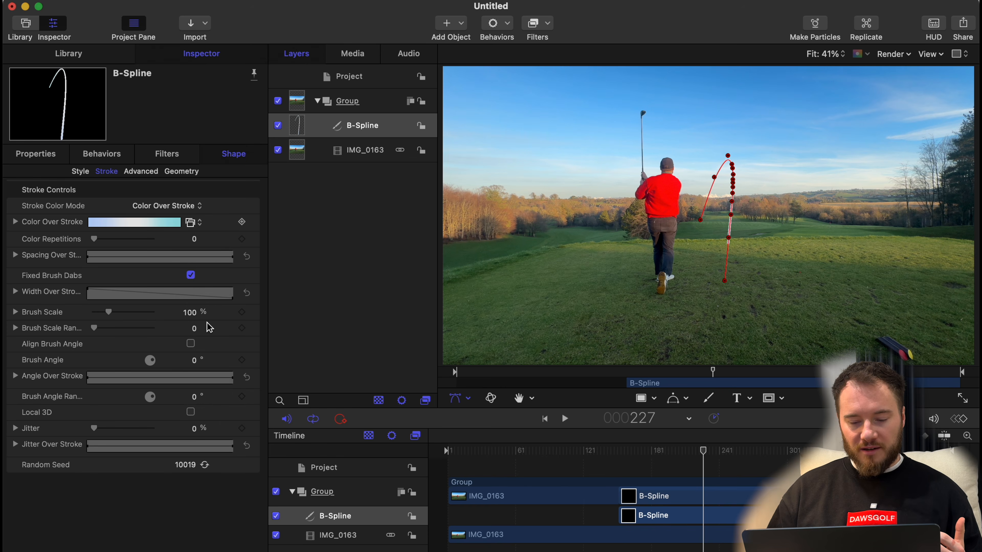
{"action": "left_click", "coordinate": [814, 205]}
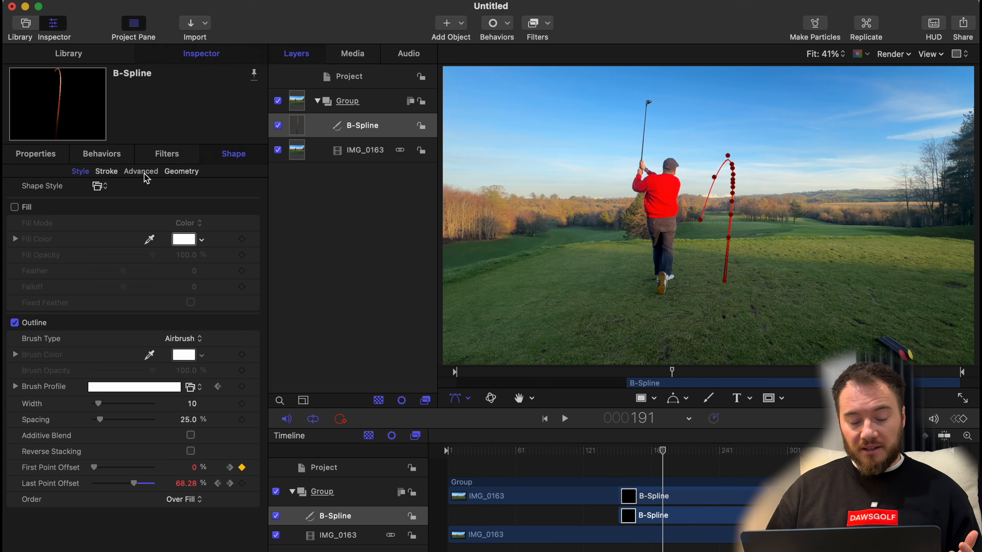
Look over the B-Spline's geometry and stroke settings, and lower its blending opacity to 77%.
{"action": "left_click", "coordinate": [185, 176]}
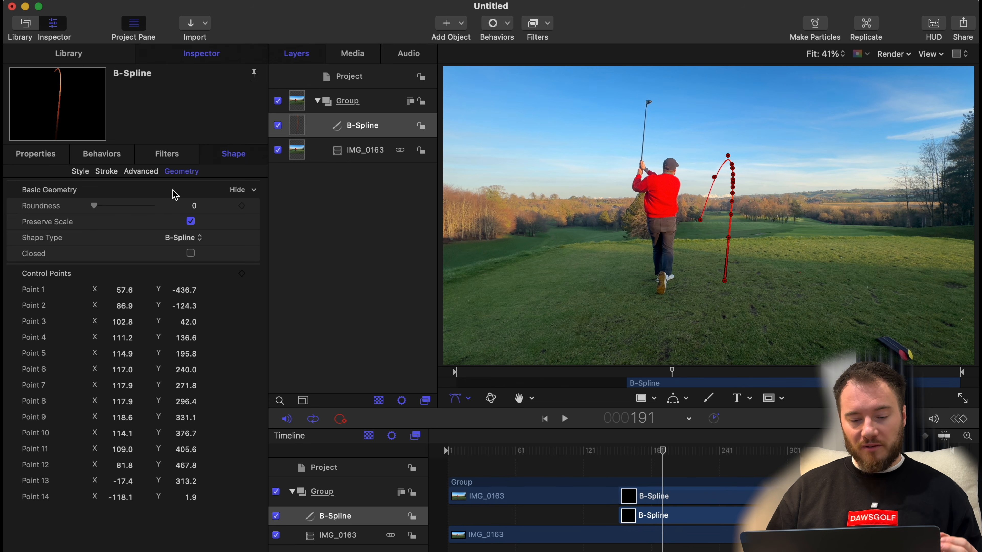
{"action": "left_click", "coordinate": [94, 210]}
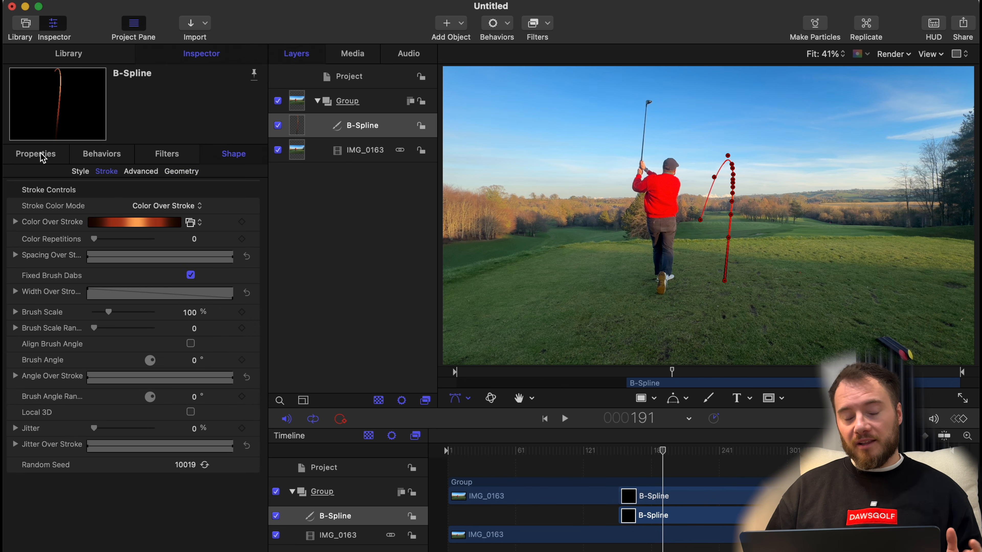
{"action": "left_click", "coordinate": [42, 156]}
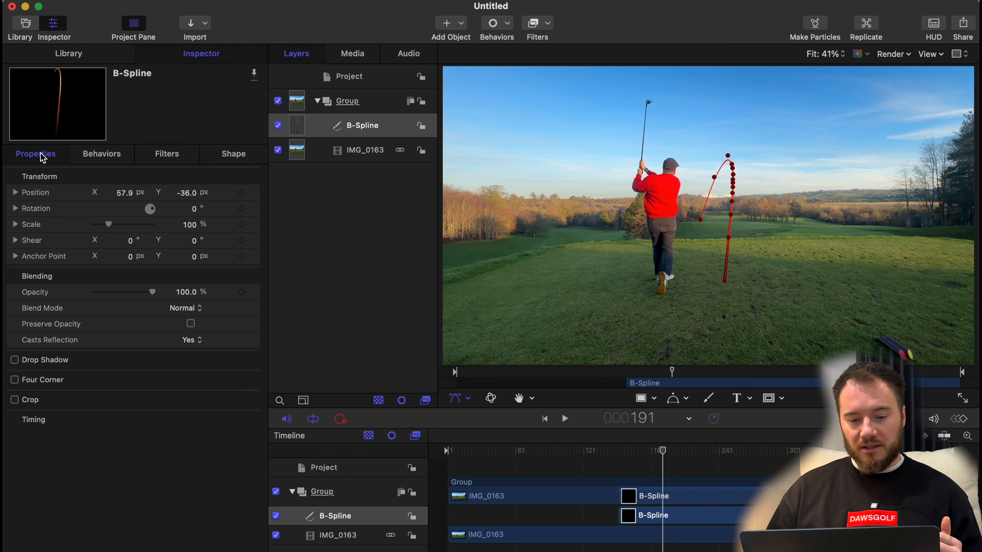
{"action": "mouse_move", "coordinate": [154, 294]}
{"action": "left_mouse_down"}
{"action": "mouse_move", "coordinate": [54, 288]}
{"action": "mouse_move", "coordinate": [142, 293]}
{"action": "left_mouse_up"}
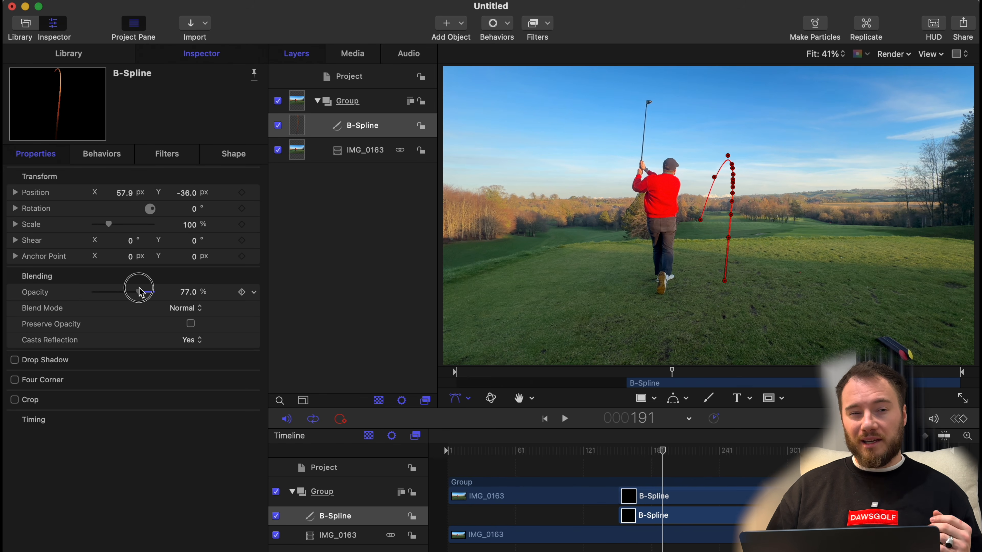
Deselect the path and play the clip from frame 131 in the enlarged canvas to review the finished tracer.
{"action": "left_click", "coordinate": [595, 453]}
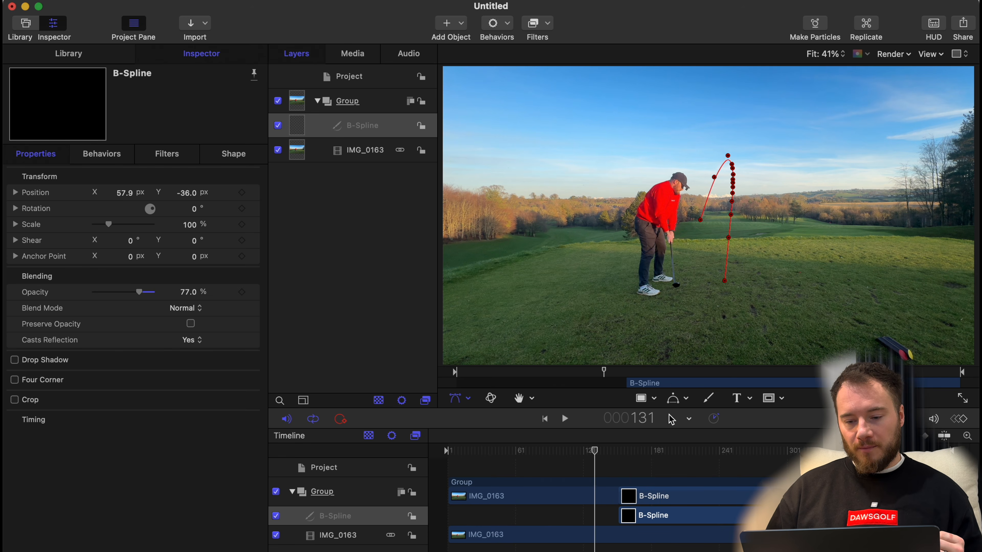
{"action": "left_click", "coordinate": [909, 302]}
{"action": "left_click", "coordinate": [962, 397]}
{"action": "key", "text": "space"}
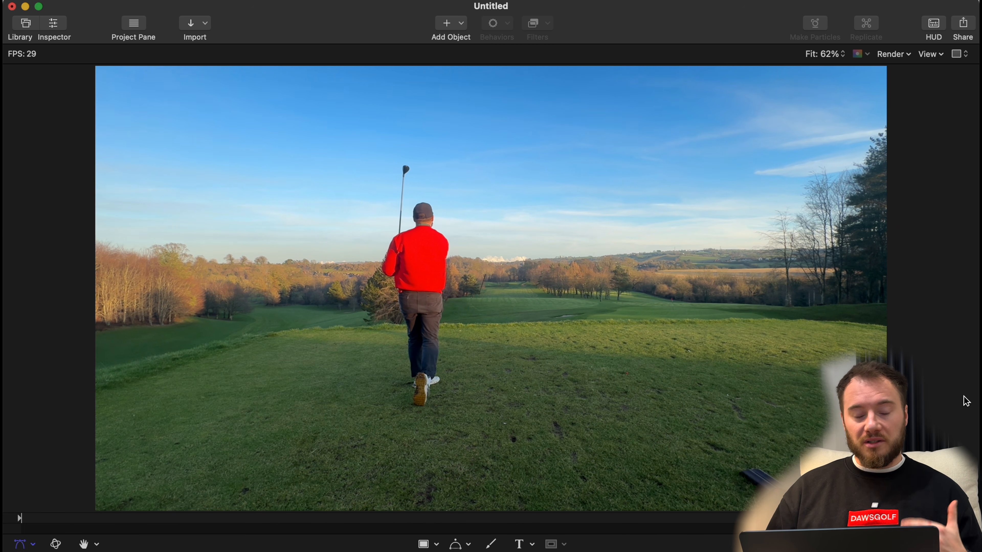
{"action": "key", "text": "space"}
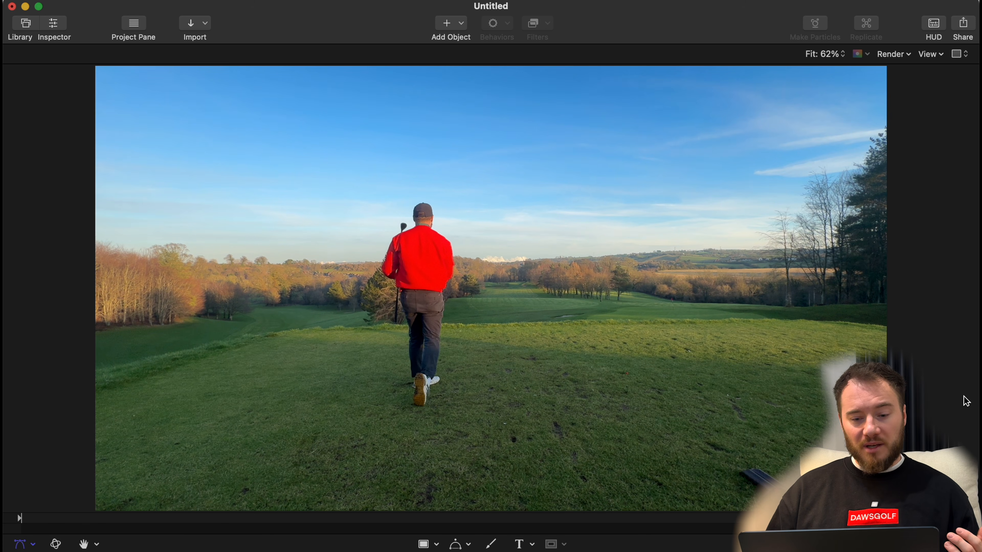
Export the project as a movie named Tracer 1.mov and save it to the Desktop.
{"action": "left_click", "coordinate": [965, 27]}
{"action": "left_click", "coordinate": [931, 51]}
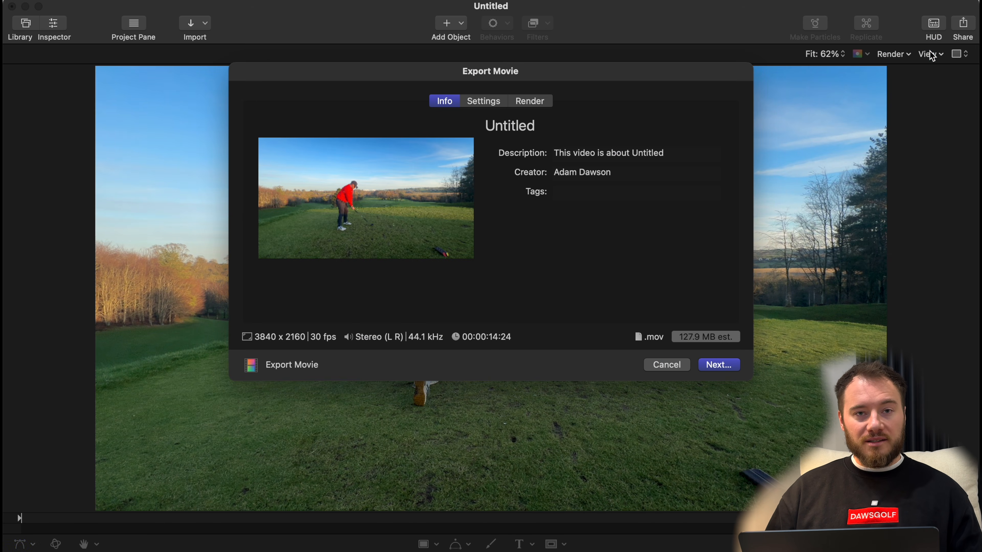
{"action": "left_click", "coordinate": [563, 122]}
{"action": "type", "text": "Tracer 1"}
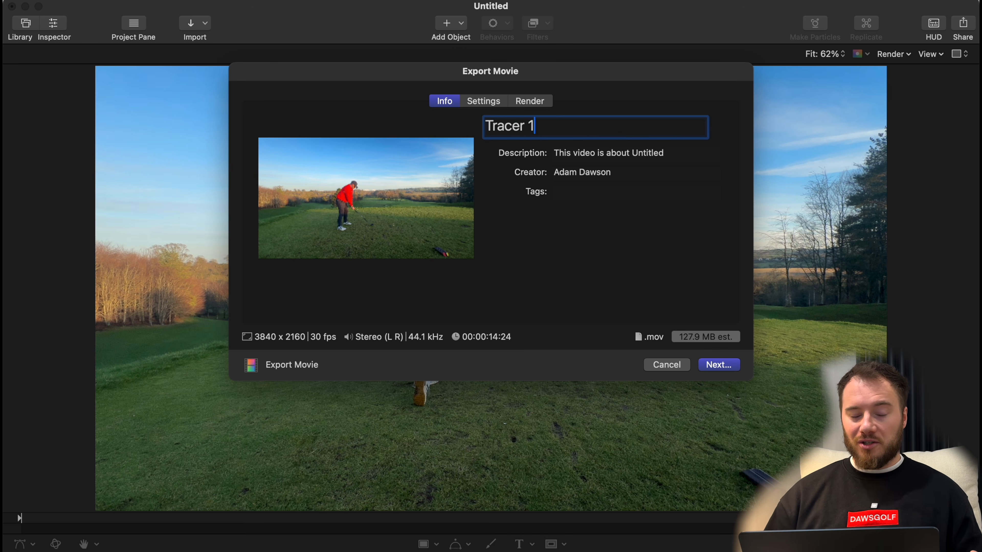
{"action": "key", "text": "Return"}
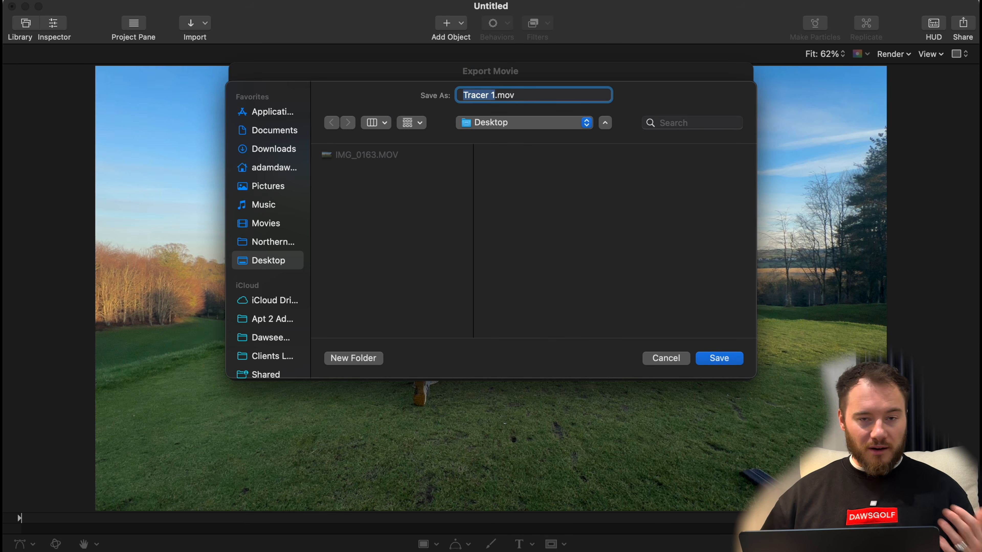
{"action": "key", "text": "Return"}
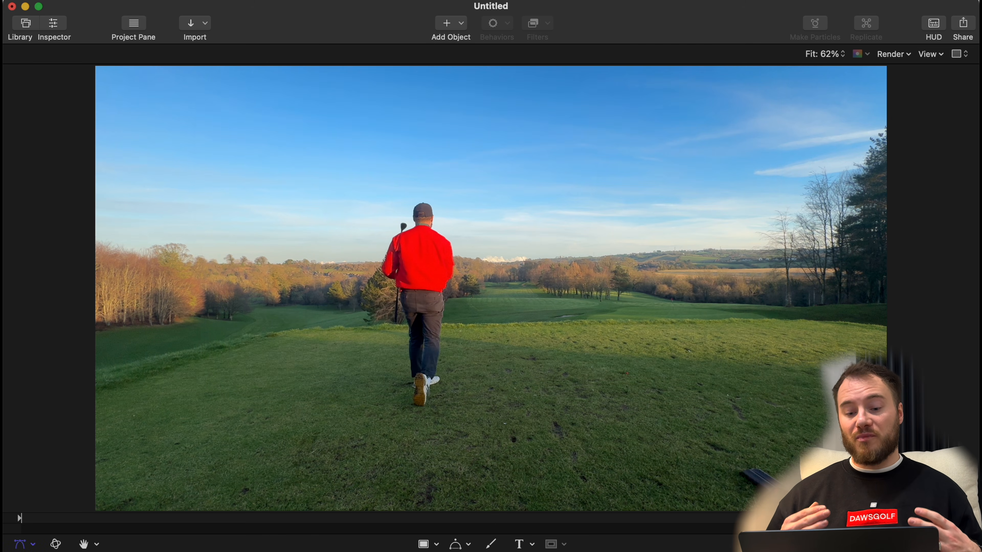